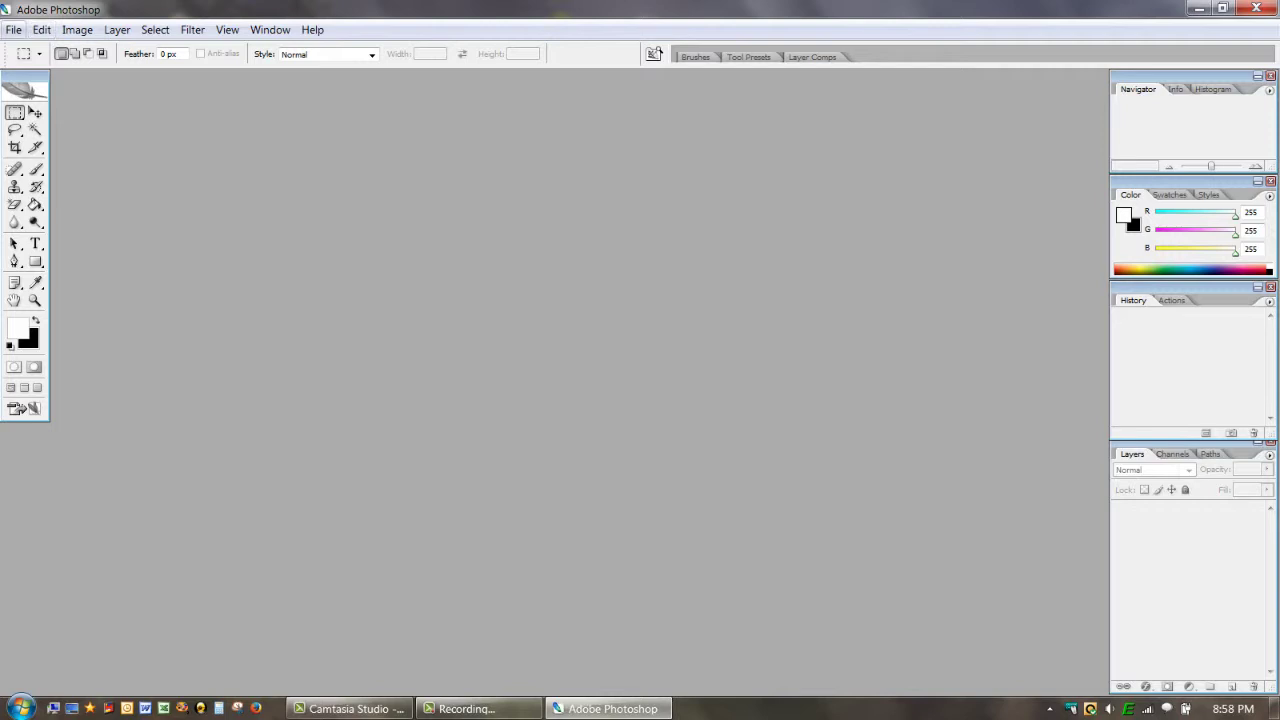
Start a new document named Yellow Back with its dimensions measured in inches
{"action": "left_click", "coordinate": [14, 29]}
{"action": "left_click", "coordinate": [34, 50]}
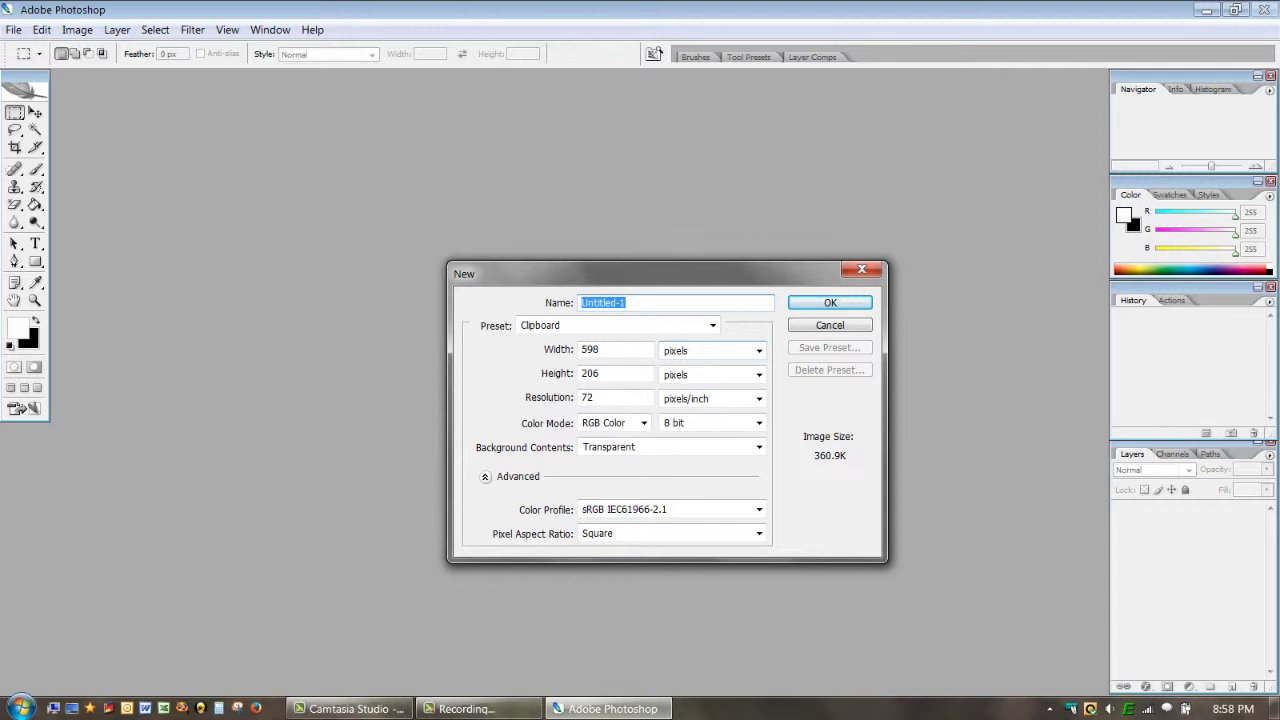
{"action": "type", "text": "Yellow Back"}
{"action": "left_click", "coordinate": [759, 351]}
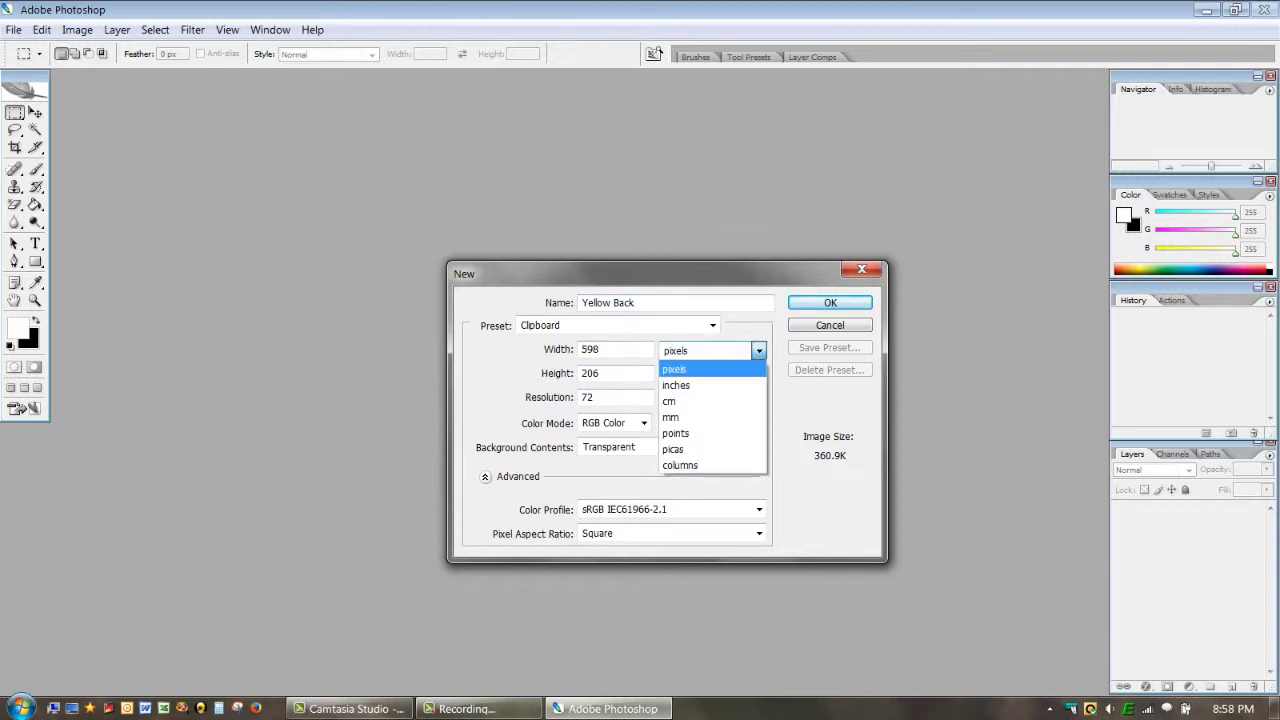
{"action": "left_click", "coordinate": [680, 385]}
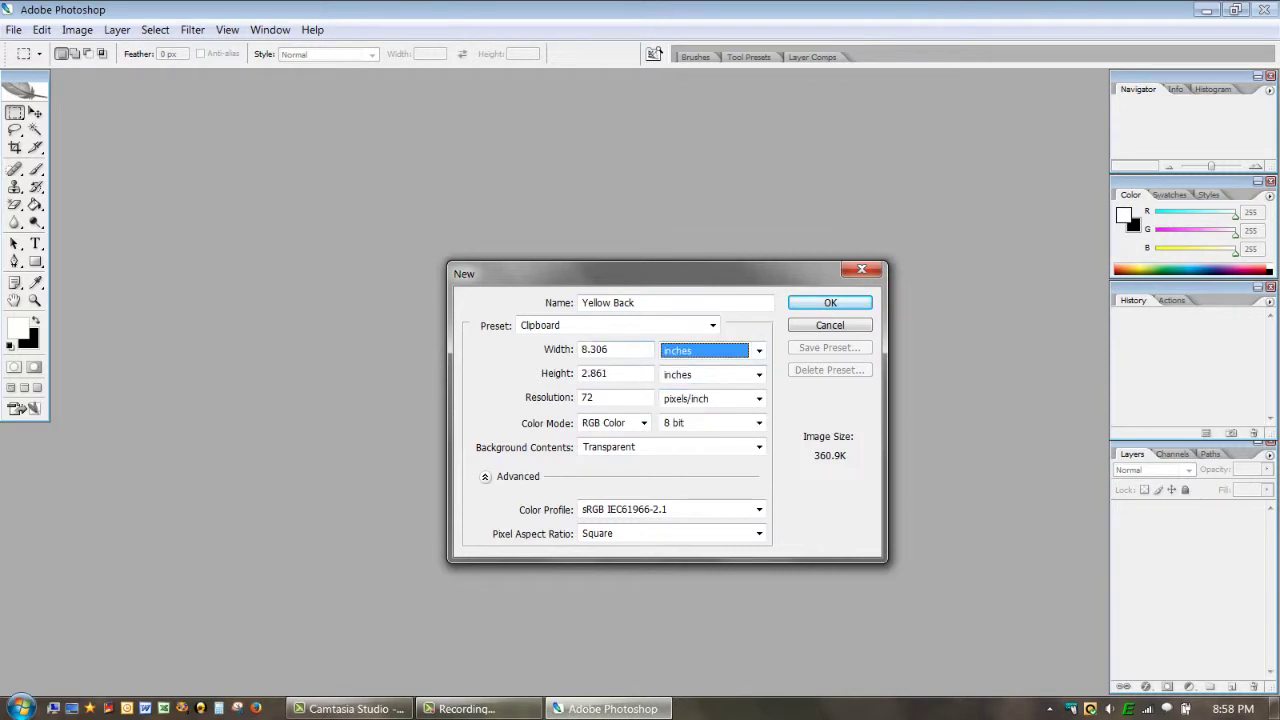
Set the new document to 8.5 inches wide and 11 inches high with Background Color contents, and create it
{"action": "key", "text": "shift+Tab"}
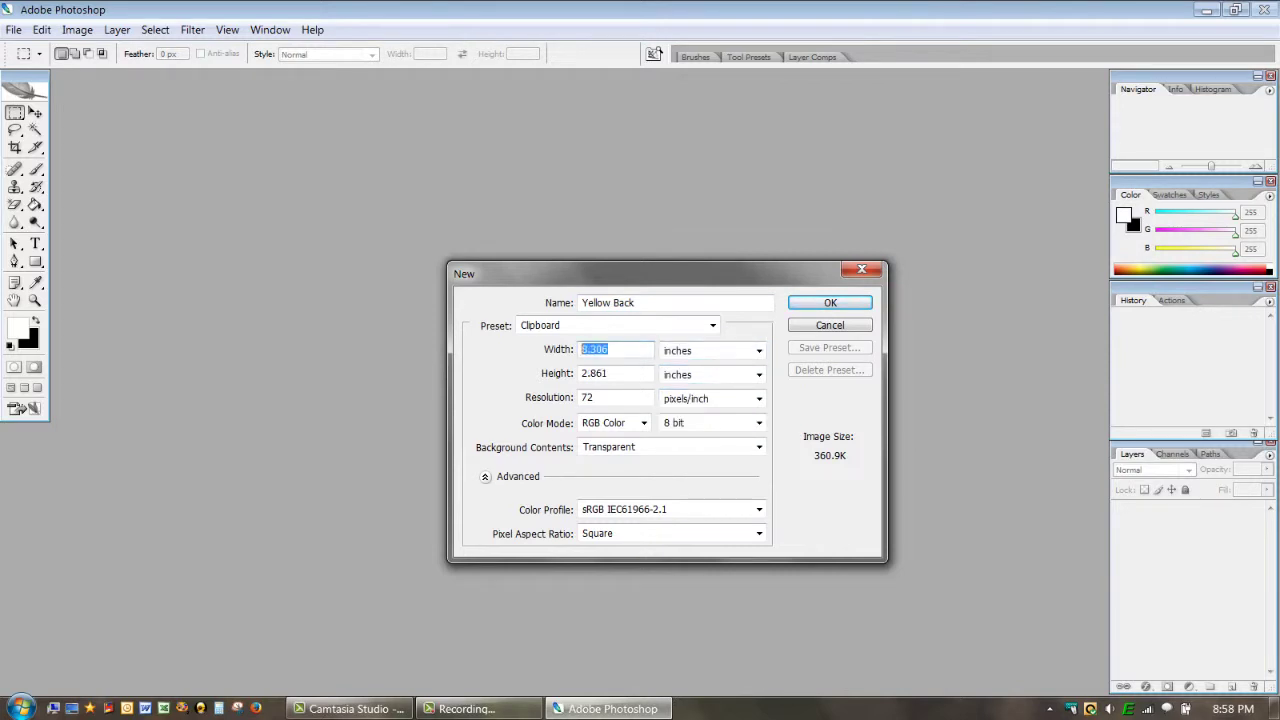
{"action": "type", "text": "8."}
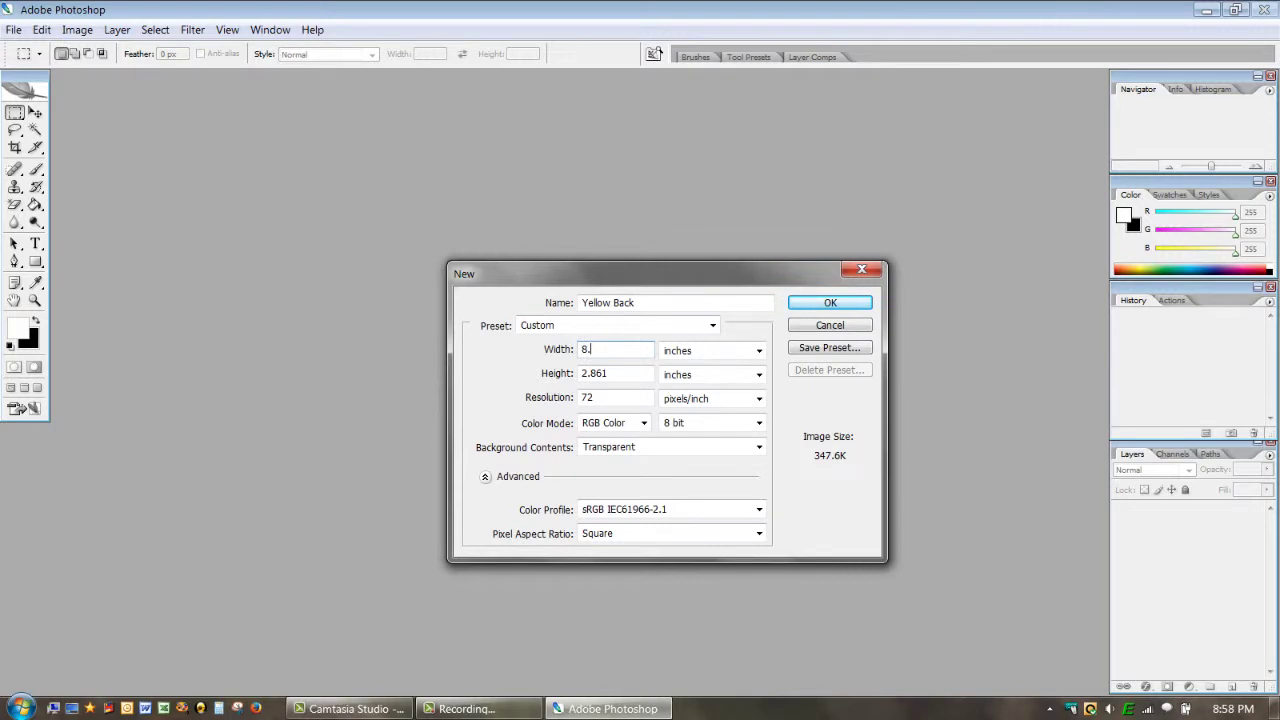
{"action": "type", "text": "5"}
{"action": "key", "text": "Tab"}
{"action": "key", "text": "Tab"}
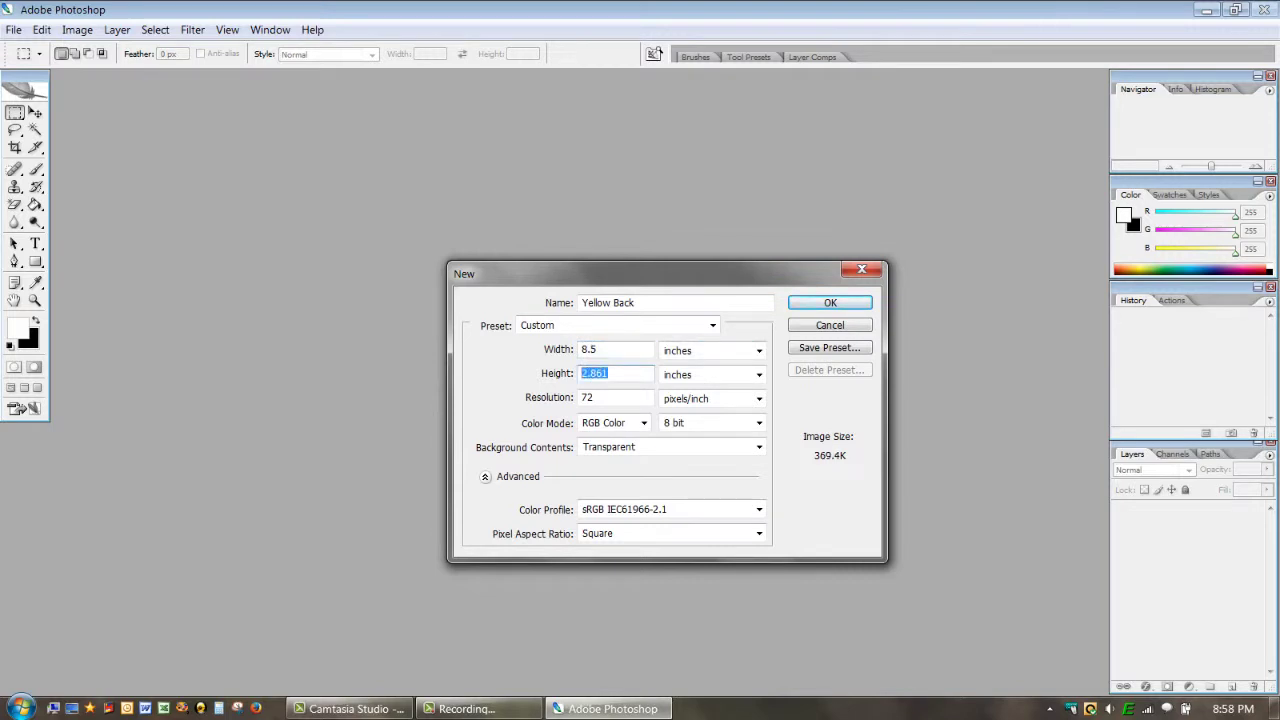
{"action": "type", "text": "11"}
{"action": "left_click", "coordinate": [758, 447]}
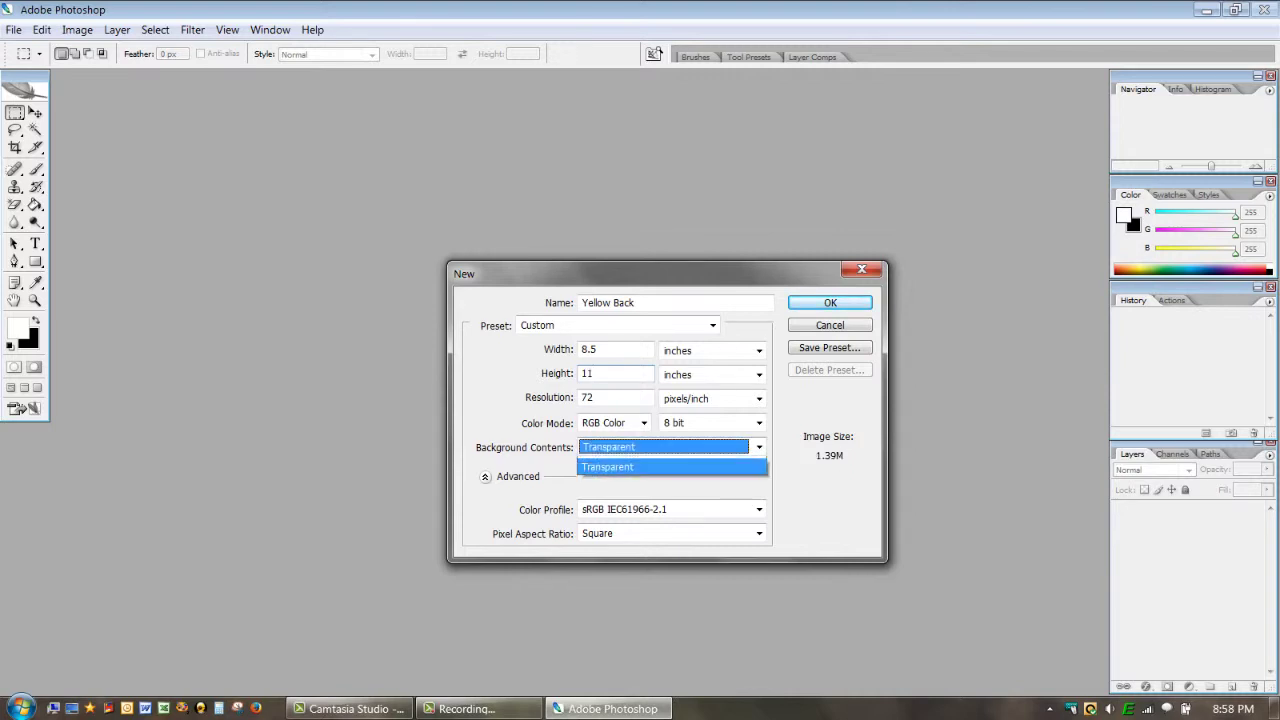
{"action": "left_click", "coordinate": [690, 481]}
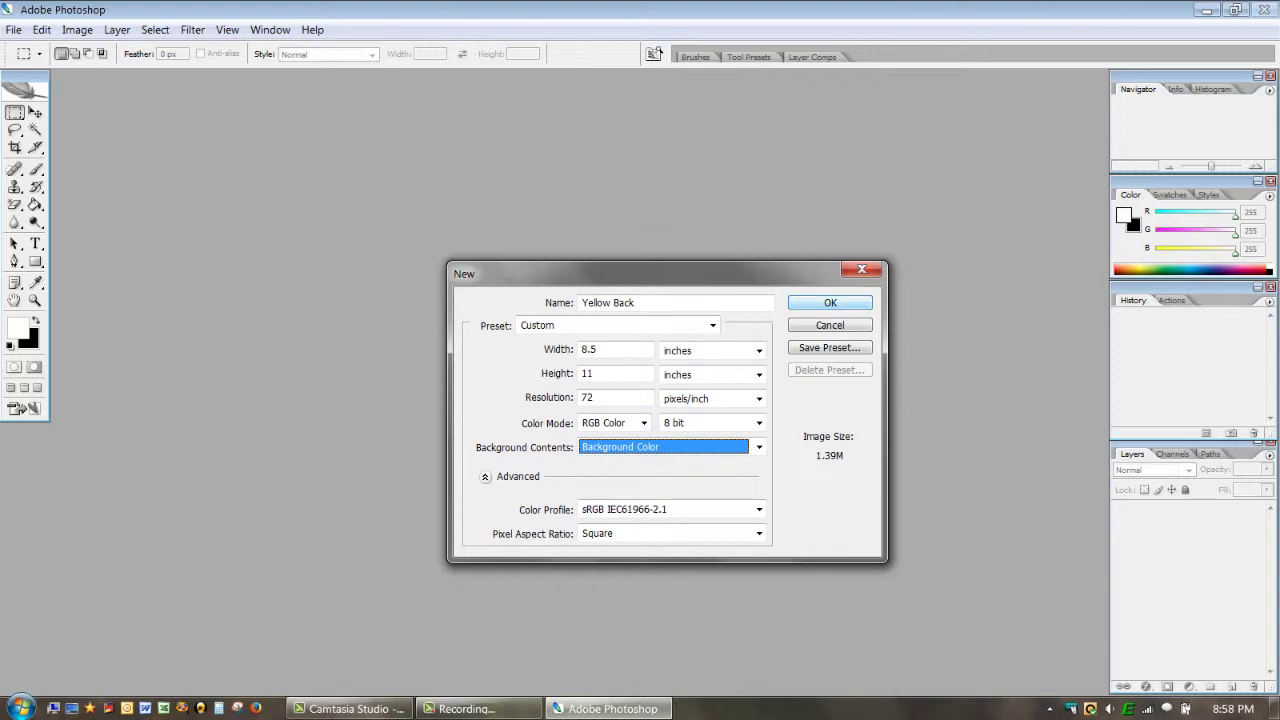
{"action": "key", "text": "Return"}
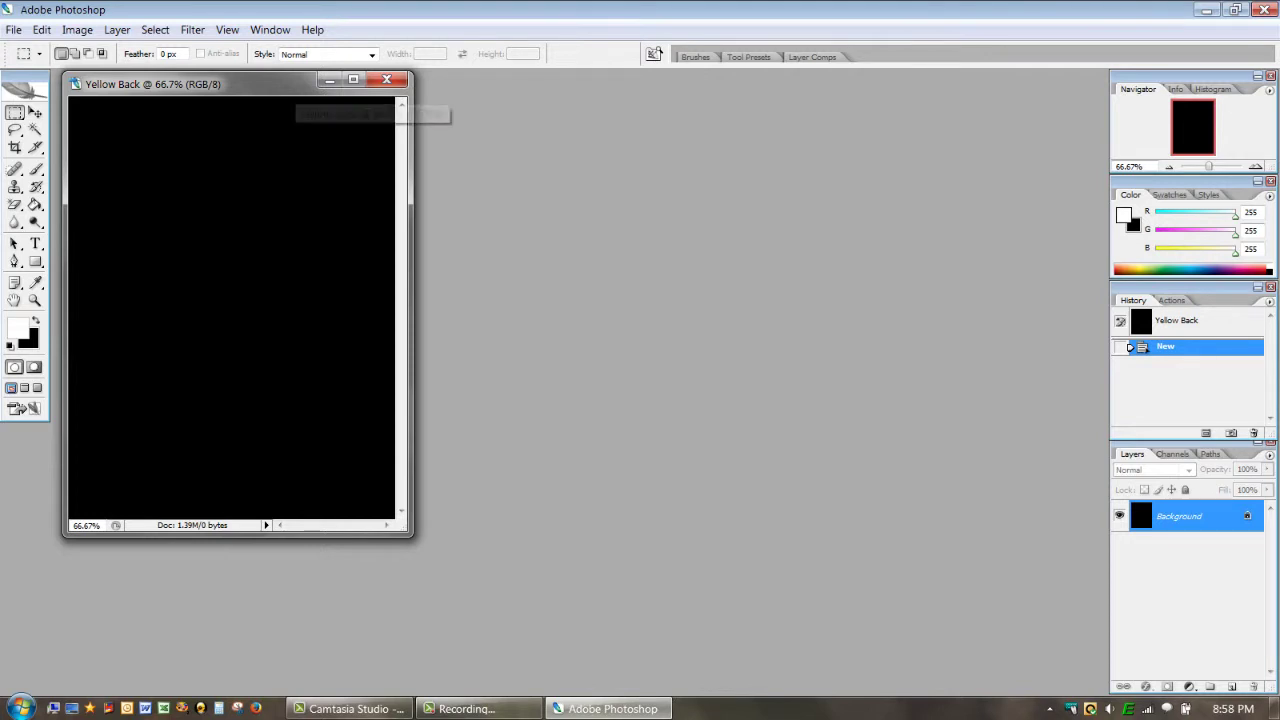
Move the Yellow Back document window aside and display the grid over its canvas
{"action": "left_click_drag", "start_coordinate": [296, 84], "coordinate": [819, 102]}
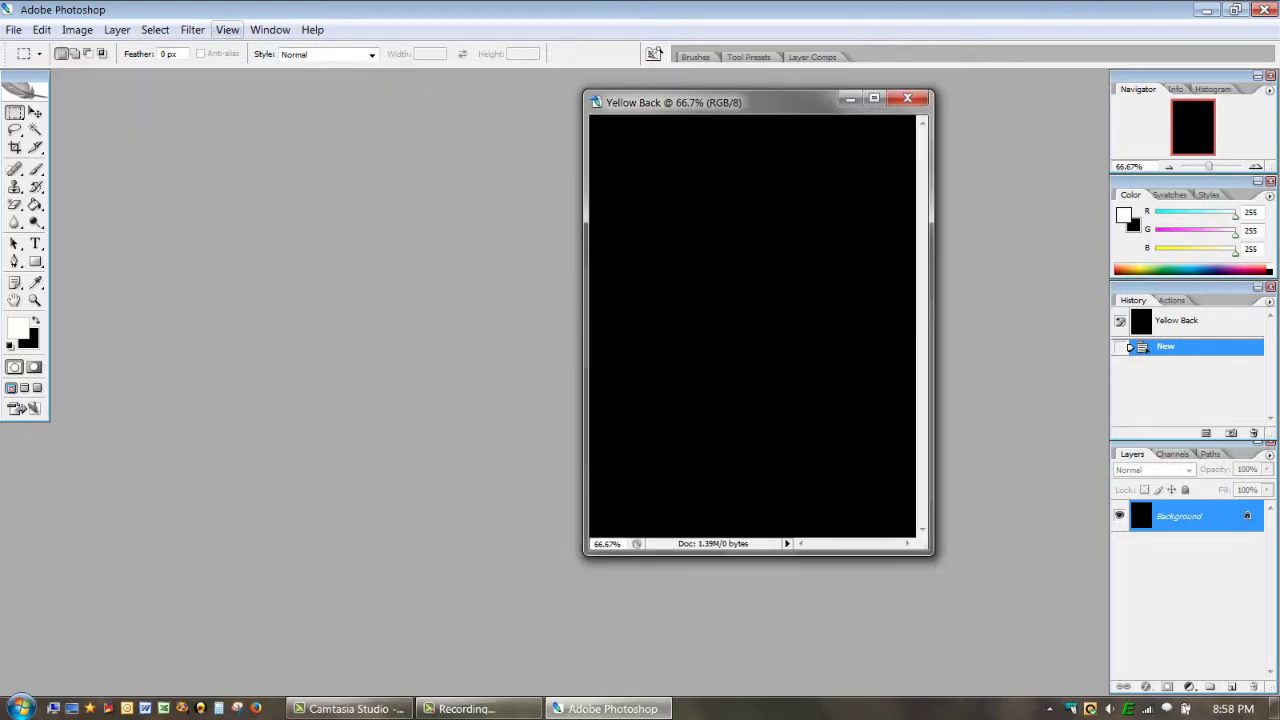
{"action": "left_click", "coordinate": [227, 29]}
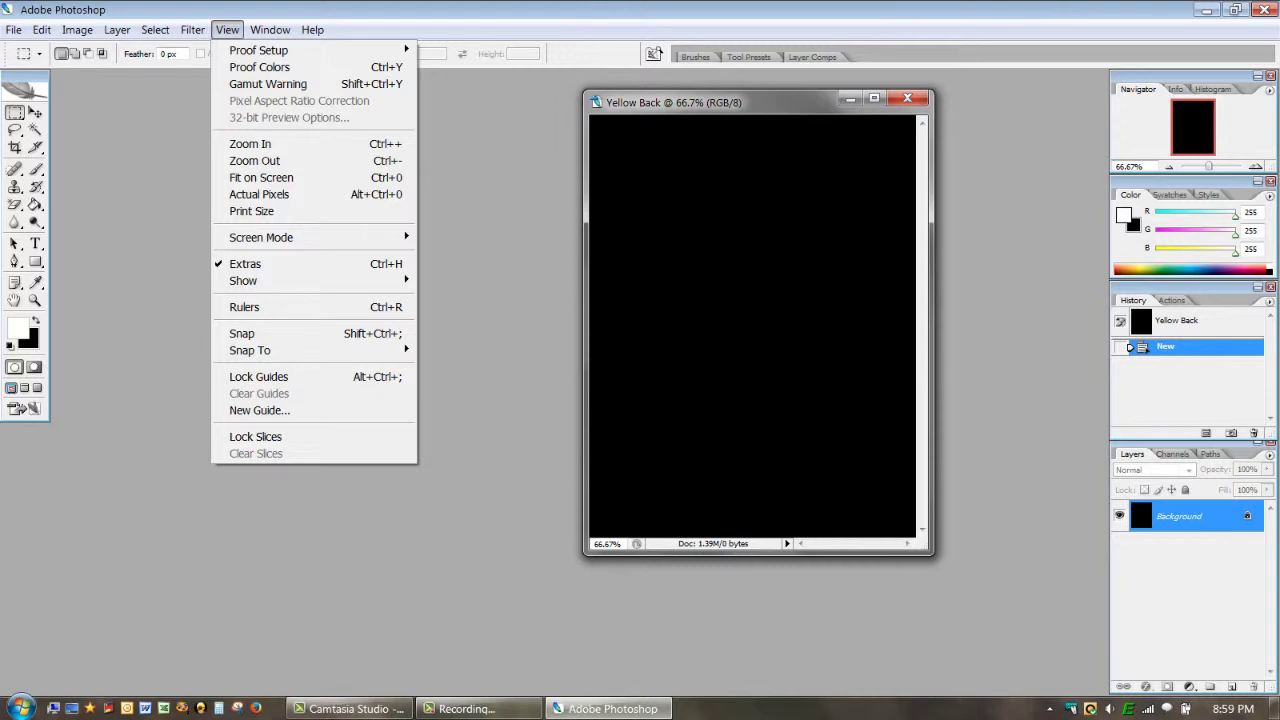
{"action": "mouse_move", "coordinate": [243, 281]}
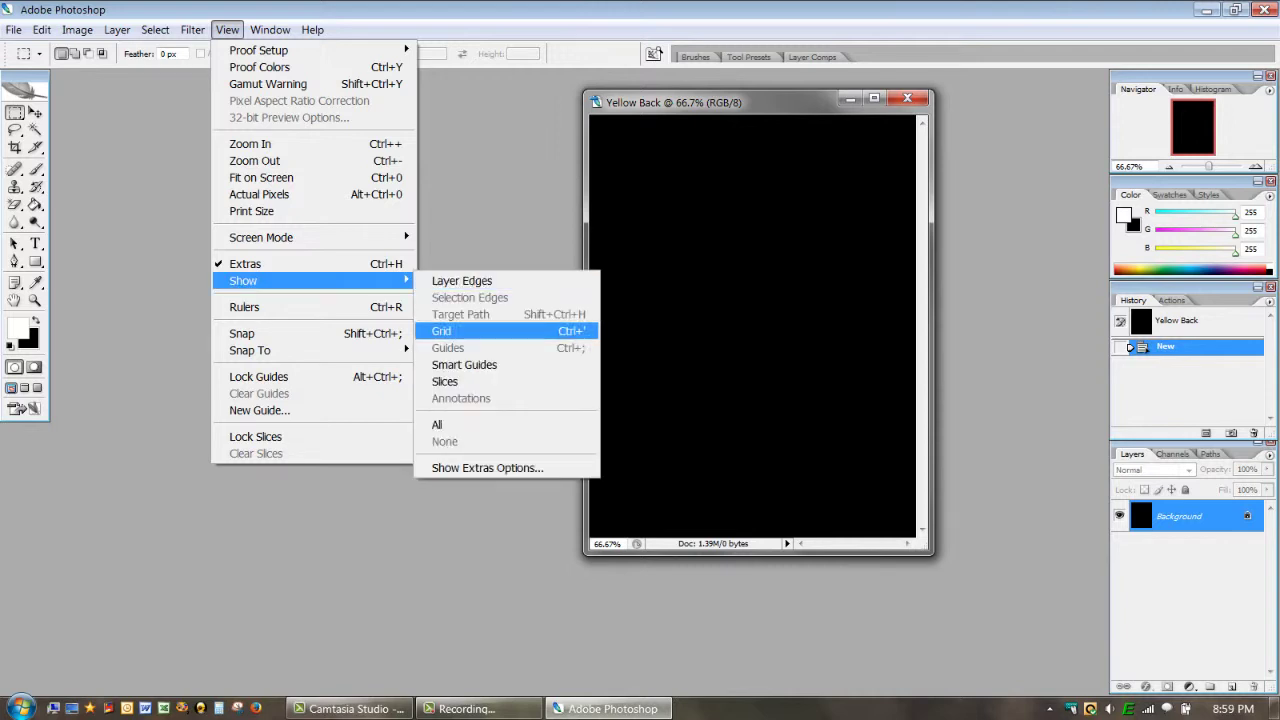
{"action": "left_click", "coordinate": [505, 331]}
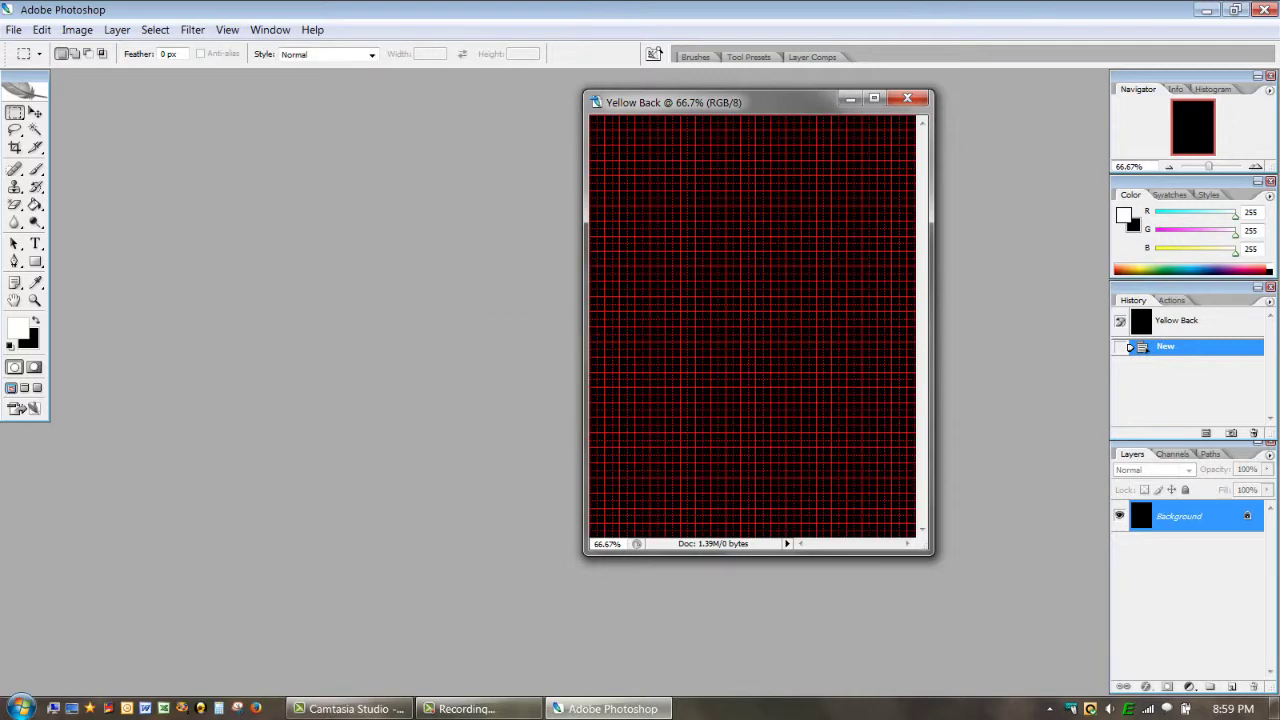
Enlarge the Yellow Back window and view the canvas's upper-left corner at 700% zoom
{"action": "left_click_drag", "start_coordinate": [931, 552], "coordinate": [1064, 652]}
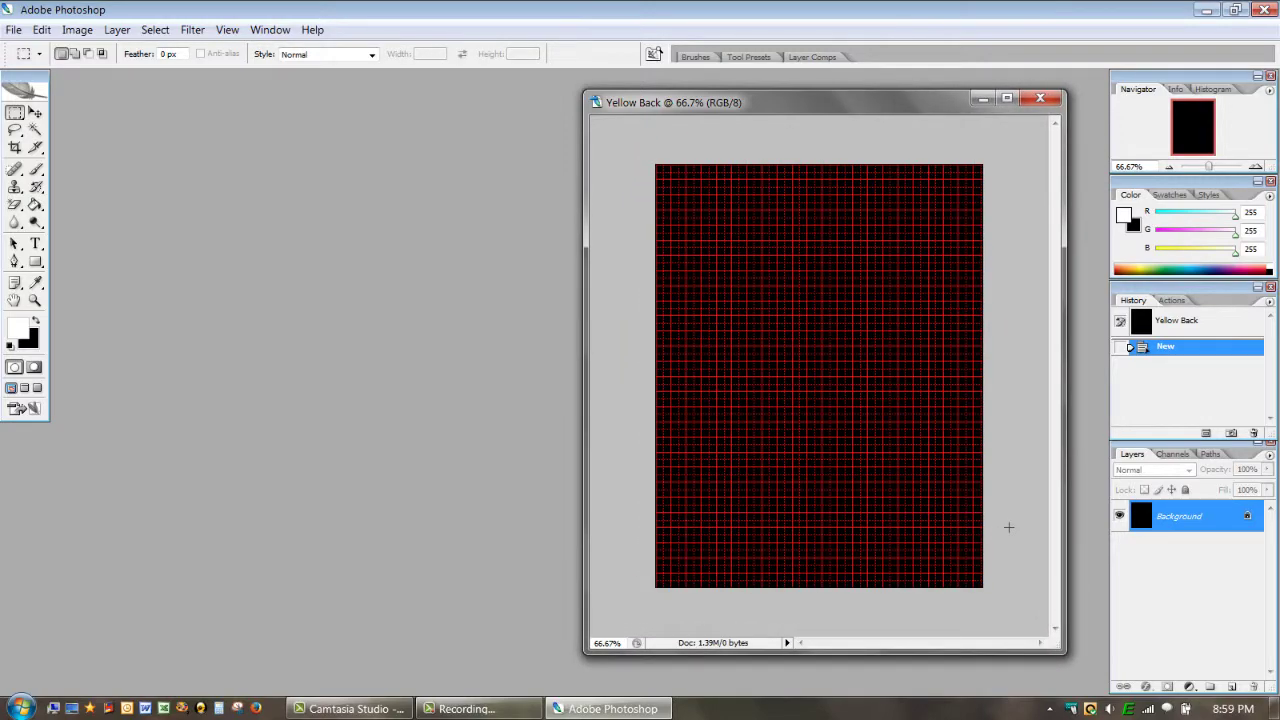
{"action": "key", "text": "ctrl+plus"}
{"action": "key", "text": "ctrl+plus"}
{"action": "key", "text": "ctrl+plus"}
{"action": "key", "text": "ctrl+plus"}
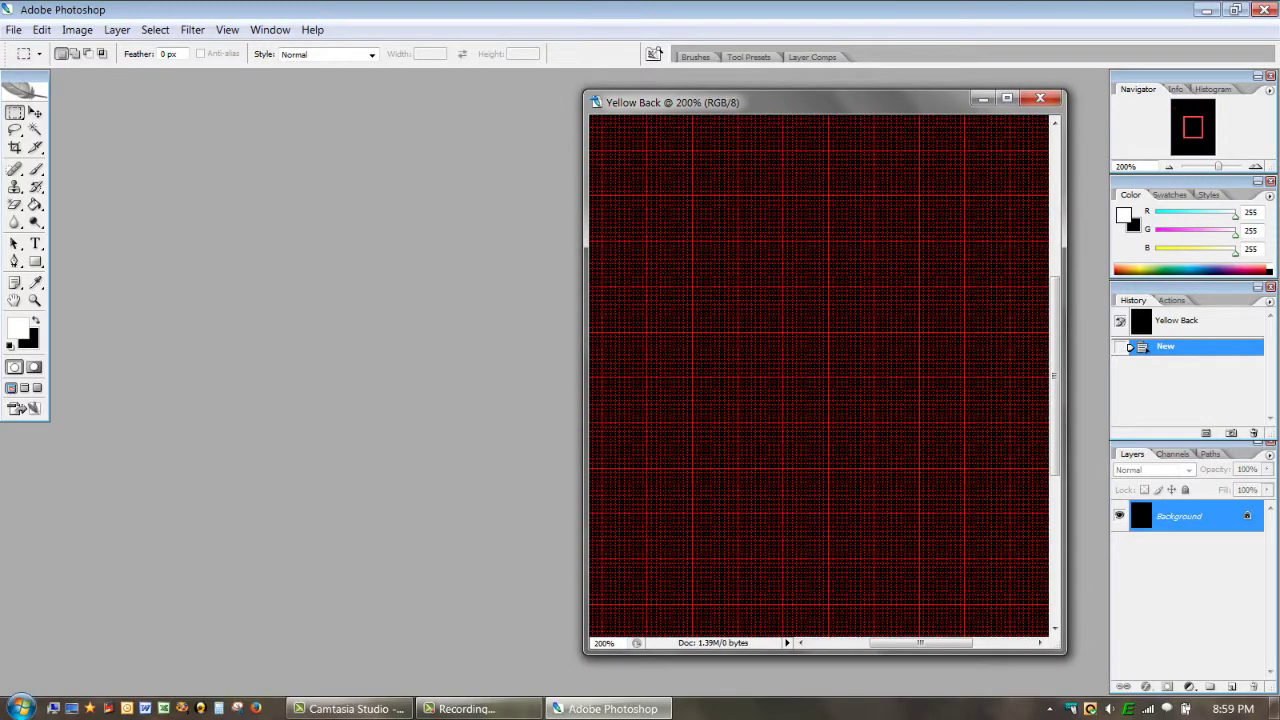
{"action": "key", "text": "ctrl+plus"}
{"action": "key", "text": "ctrl+plus"}
{"action": "key", "text": "ctrl+plus"}
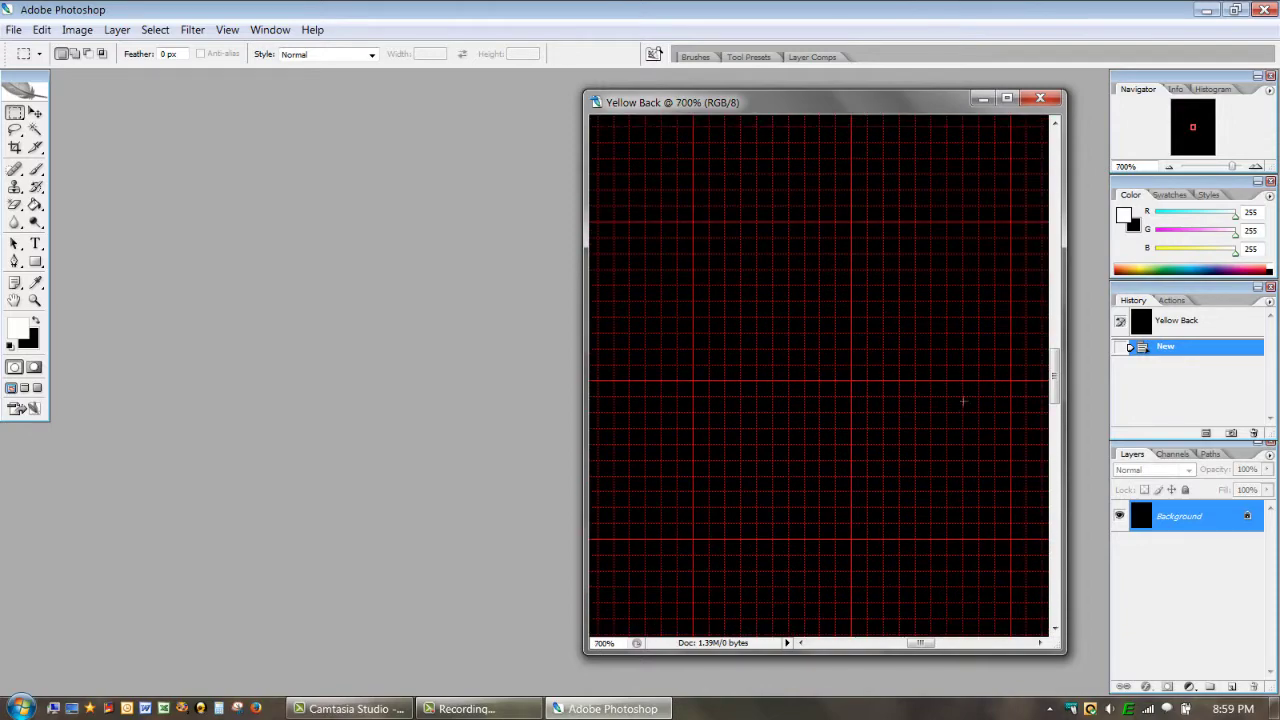
{"action": "left_click_drag", "start_coordinate": [1054, 376], "coordinate": [1054, 160]}
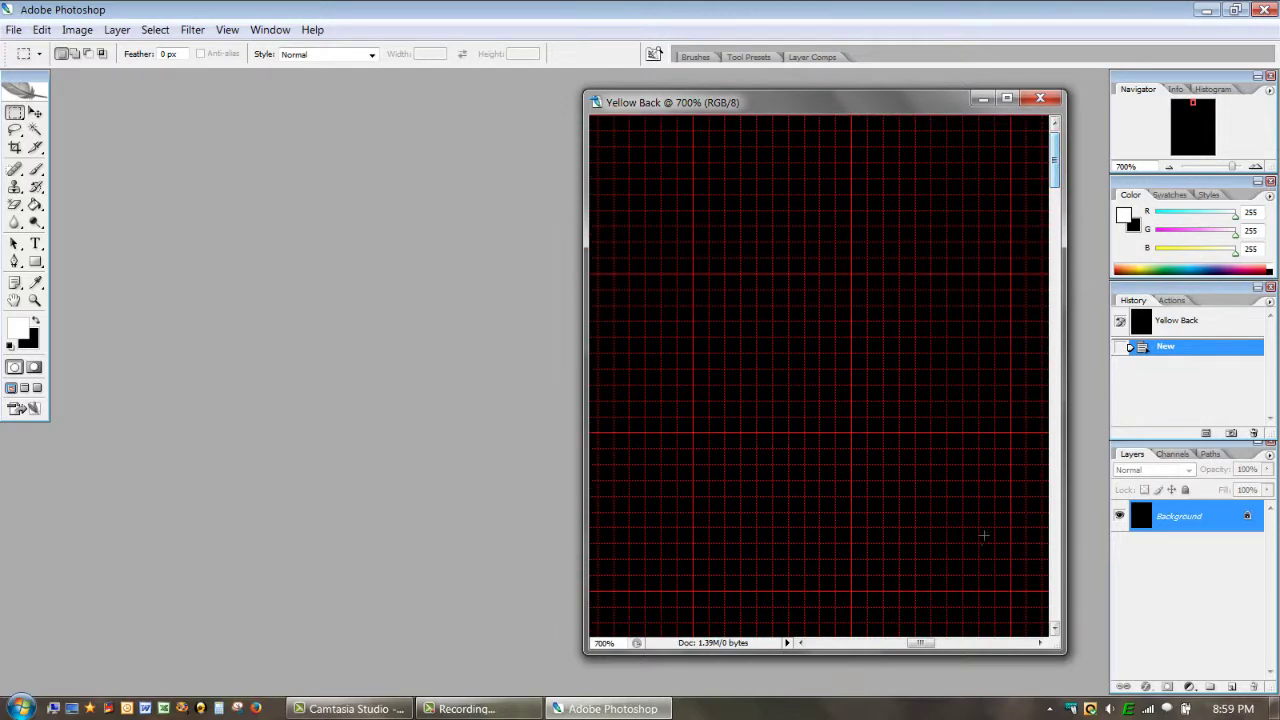
{"action": "left_click_drag", "start_coordinate": [921, 643], "coordinate": [824, 643]}
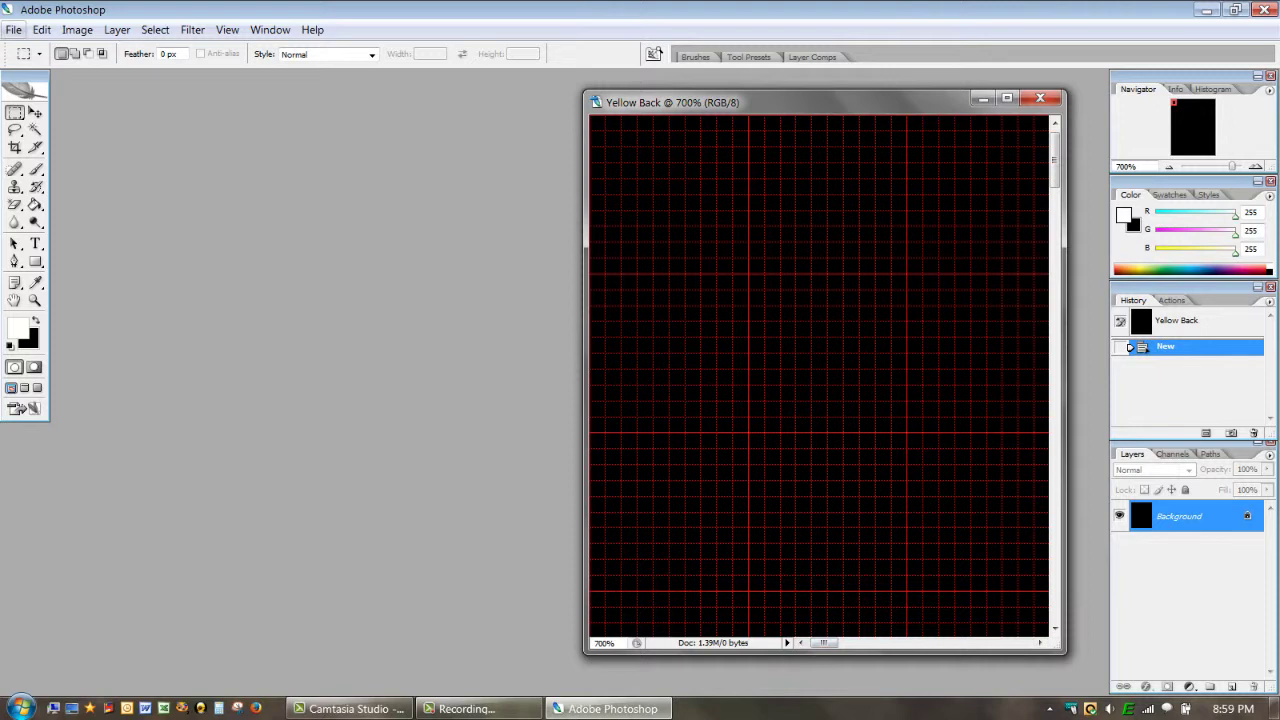
Create a new document named Yellow Dot, 1 pixel wide and 1 pixel high, with transparent background contents
{"action": "left_click", "coordinate": [14, 29]}
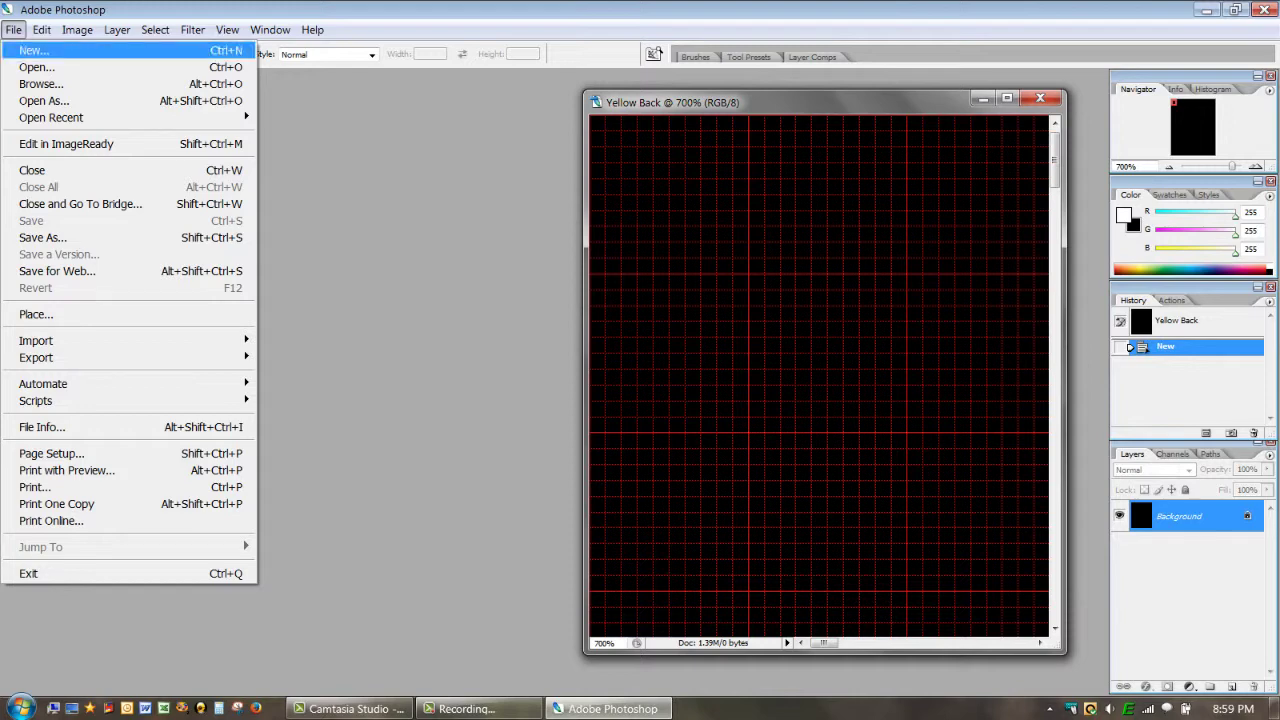
{"action": "left_click", "coordinate": [34, 50]}
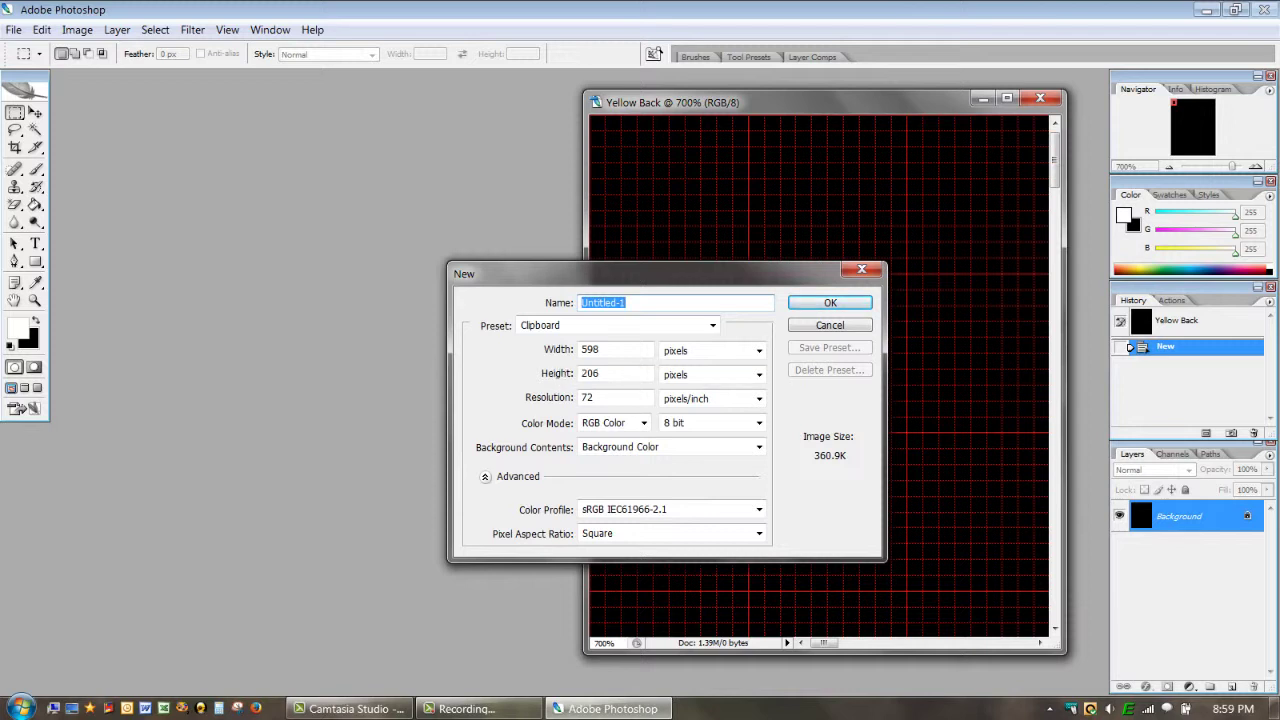
{"action": "type", "text": "Yellow Dot"}
{"action": "left_click_drag", "start_coordinate": [606, 350], "coordinate": [580, 350]}
{"action": "type", "text": "1"}
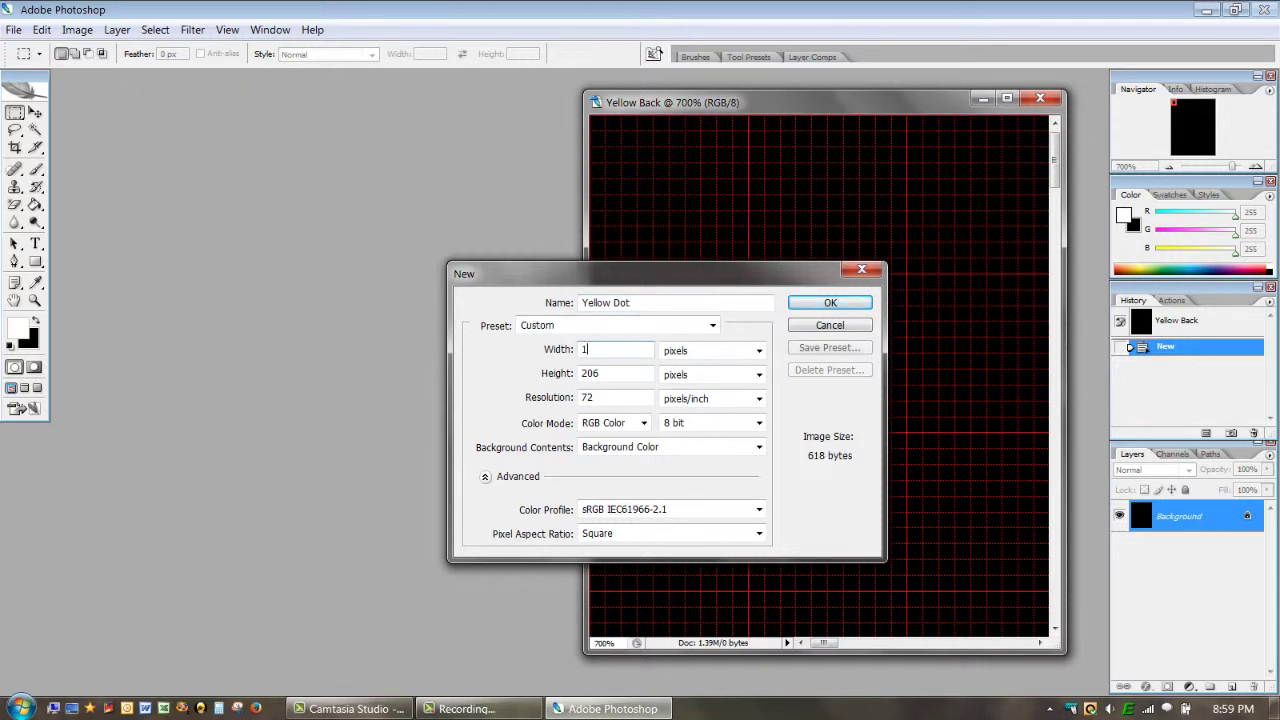
{"action": "key", "text": "Tab"}
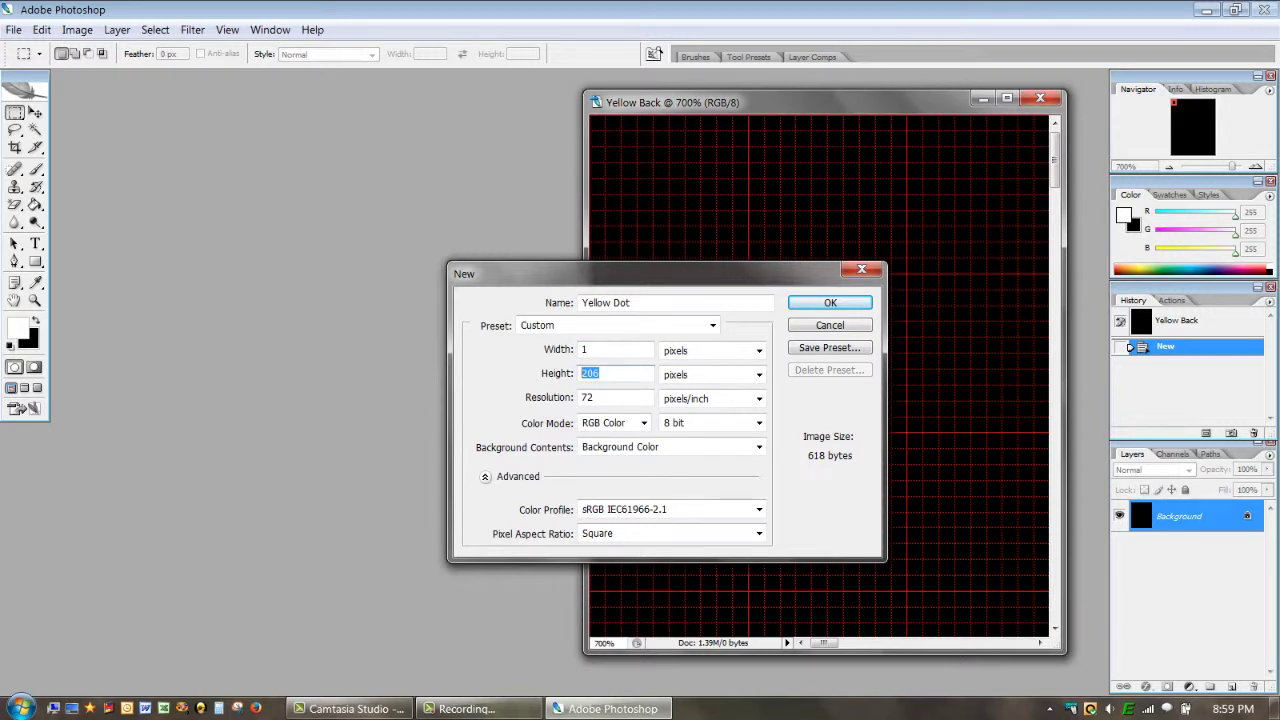
{"action": "type", "text": "1"}
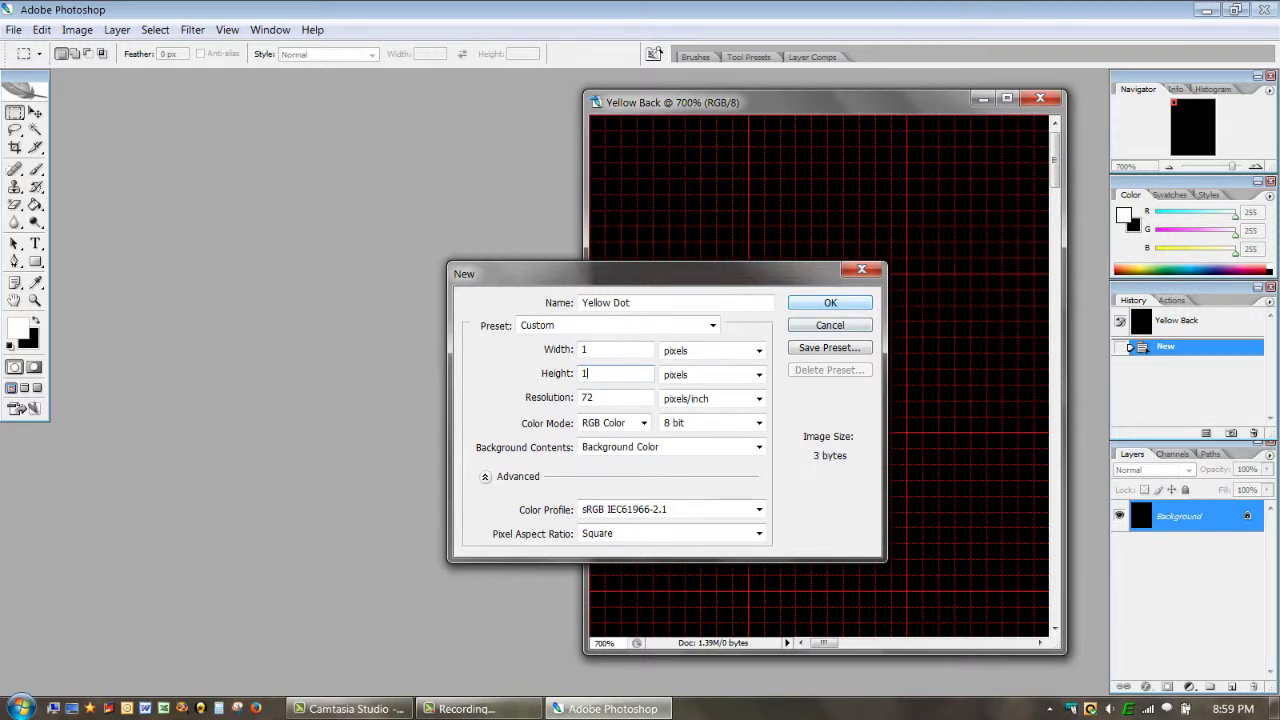
{"action": "left_click", "coordinate": [759, 447]}
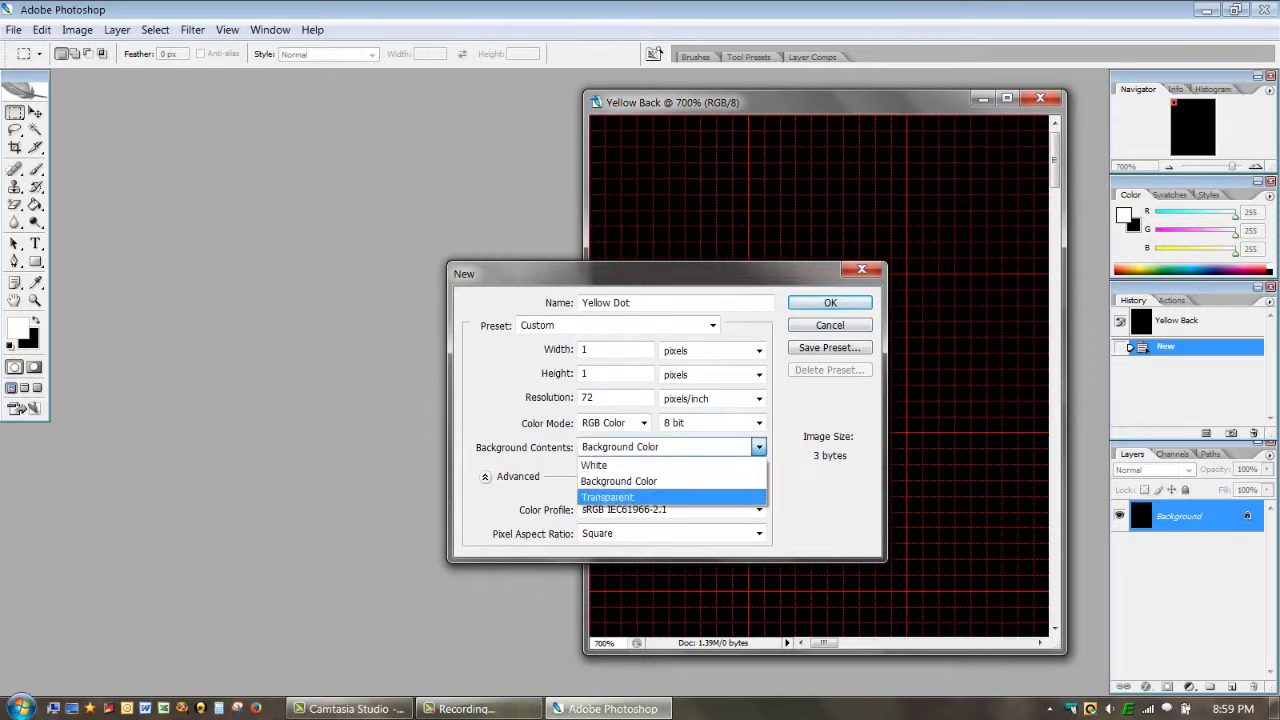
{"action": "key", "text": "Return"}
{"action": "key", "text": "Tab"}
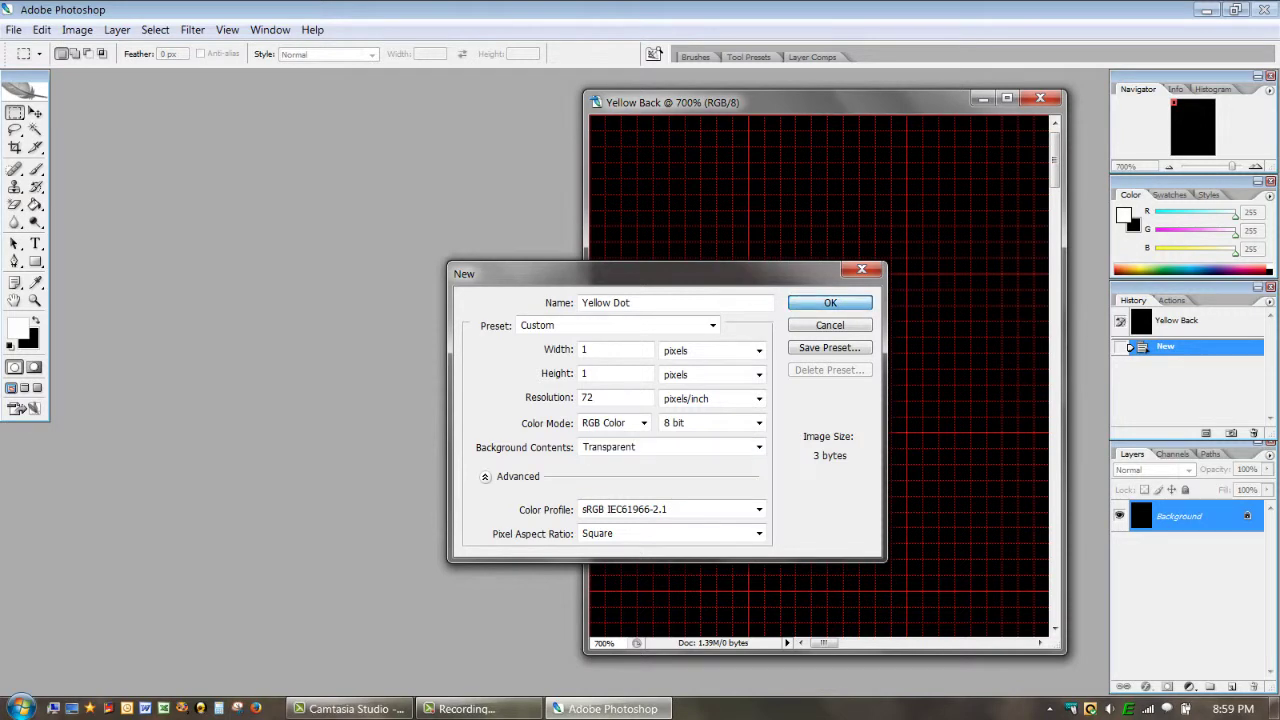
{"action": "key", "text": "Return"}
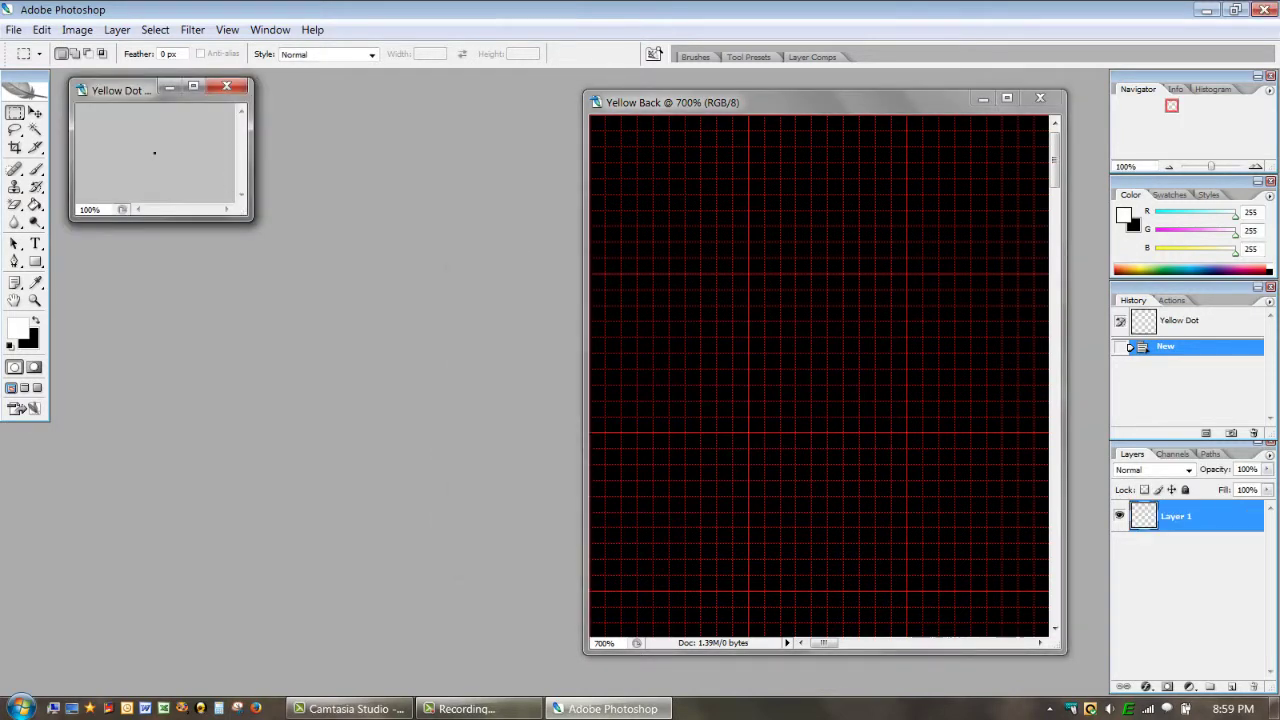
Enlarge the Yellow Dot window and magnify its single pixel to 1600%
{"action": "left_click_drag", "start_coordinate": [251, 219], "coordinate": [338, 423]}
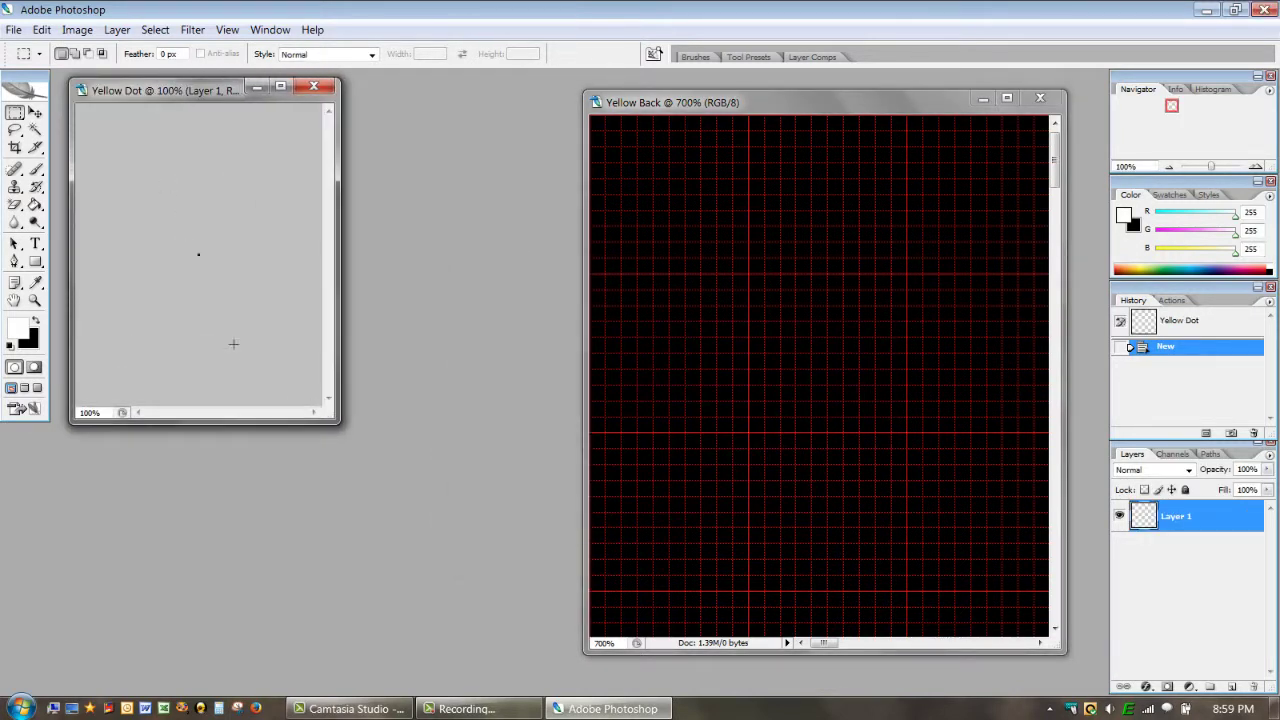
{"action": "key", "text": "ctrl+plus"}
{"action": "key", "text": "ctrl+plus"}
{"action": "key", "text": "ctrl+plus"}
{"action": "key", "text": "ctrl+plus"}
{"action": "key", "text": "ctrl+plus"}
{"action": "key", "text": "ctrl+plus"}
{"action": "key", "text": "ctrl+plus"}
{"action": "key", "text": "ctrl+plus"}
{"action": "key", "text": "ctrl+plus"}
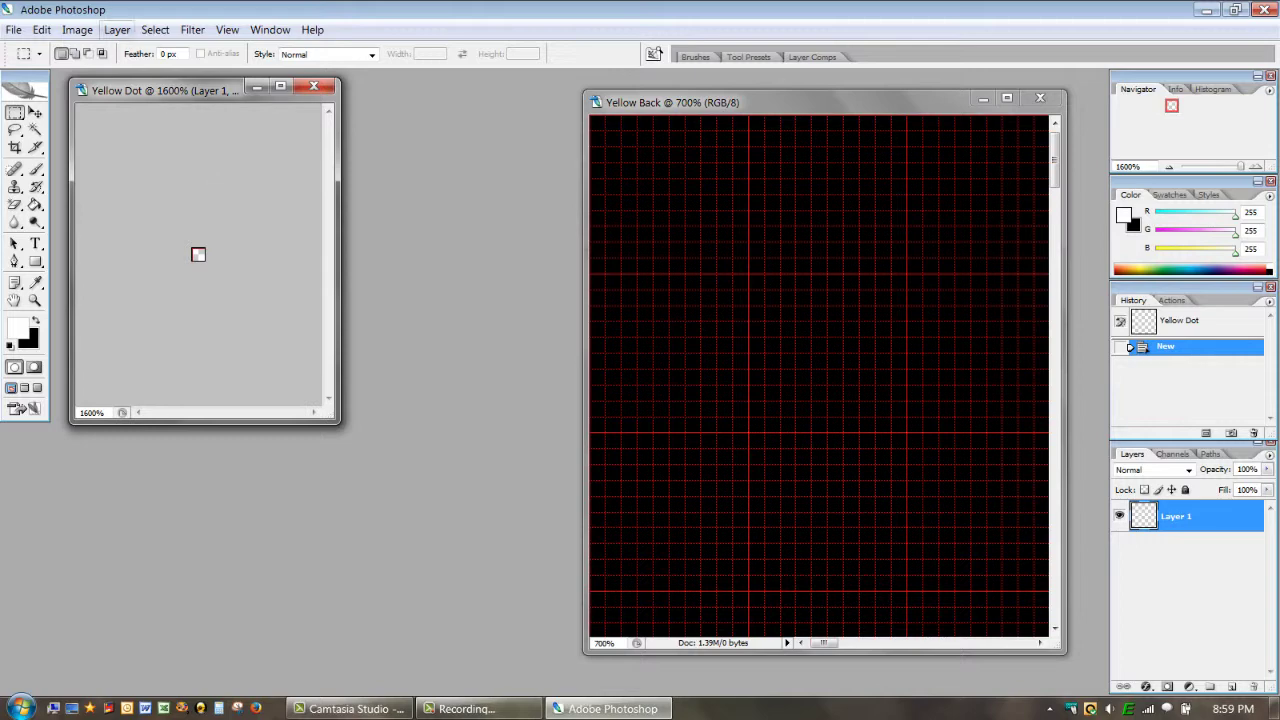
Apply a Color Overlay layer style in yellow (ffff00) to the Yellow Dot layer
{"action": "left_click", "coordinate": [117, 29]}
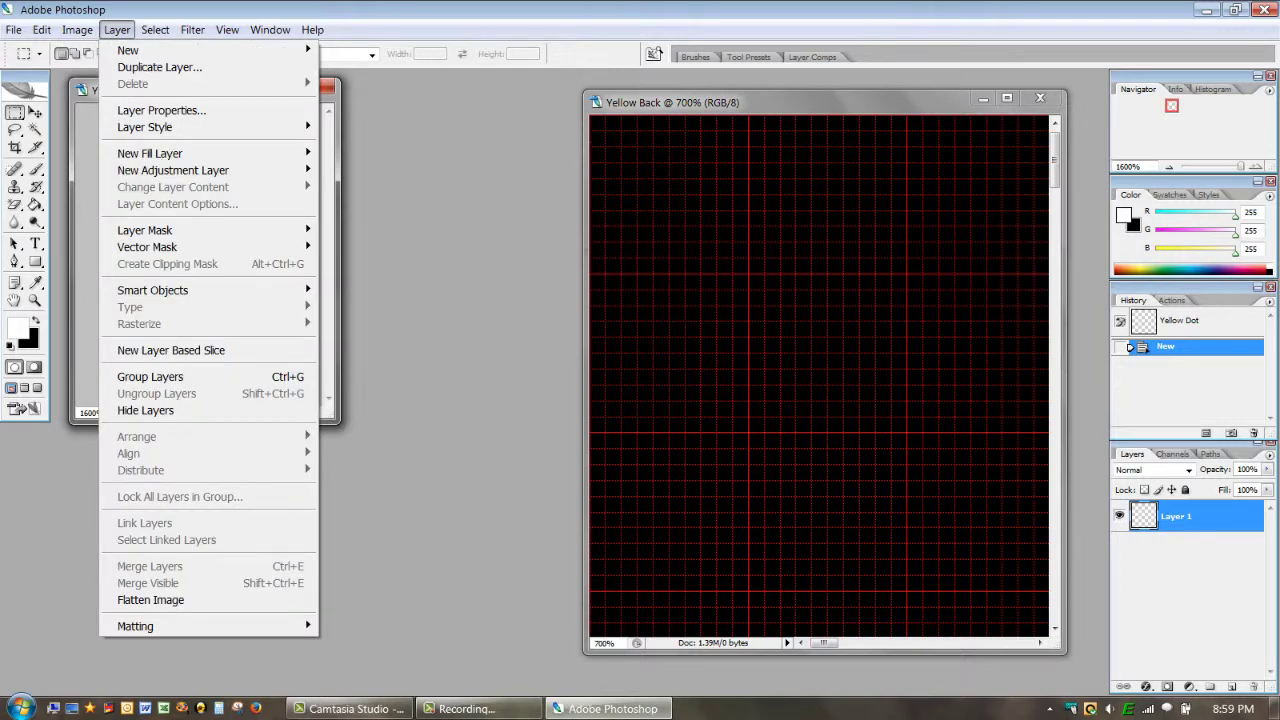
{"action": "mouse_move", "coordinate": [200, 127]}
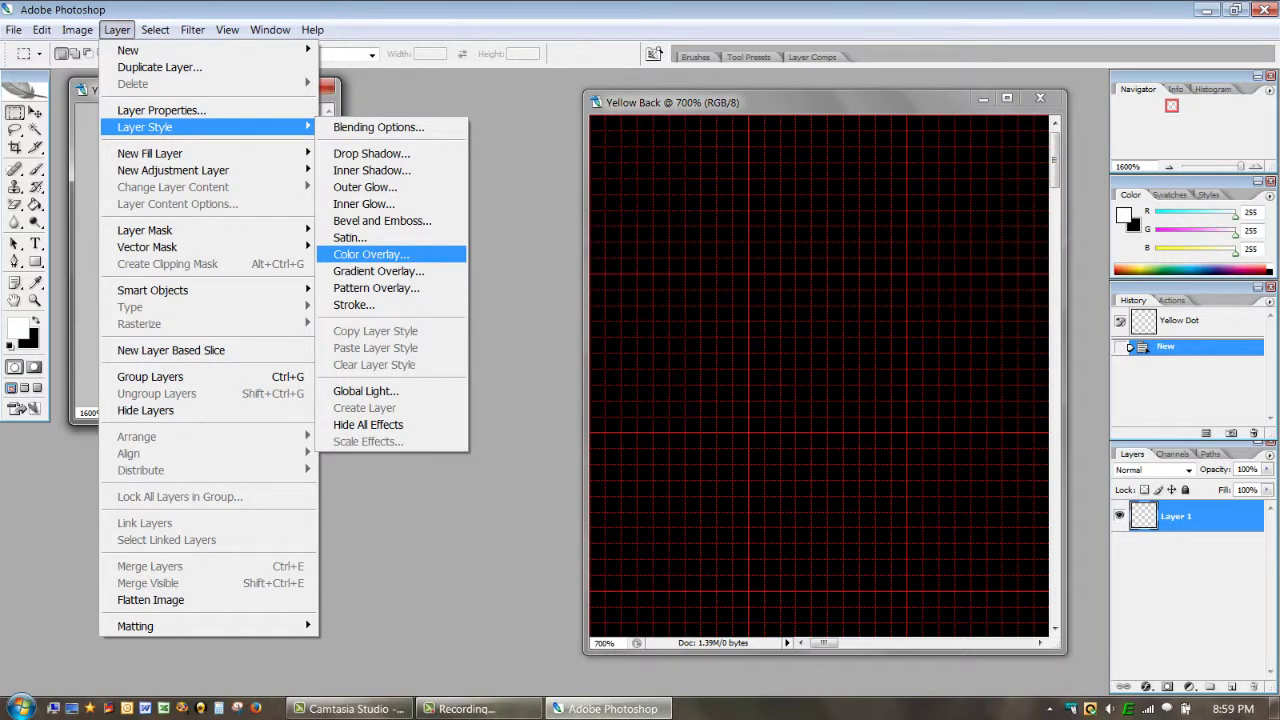
{"action": "left_click", "coordinate": [370, 254]}
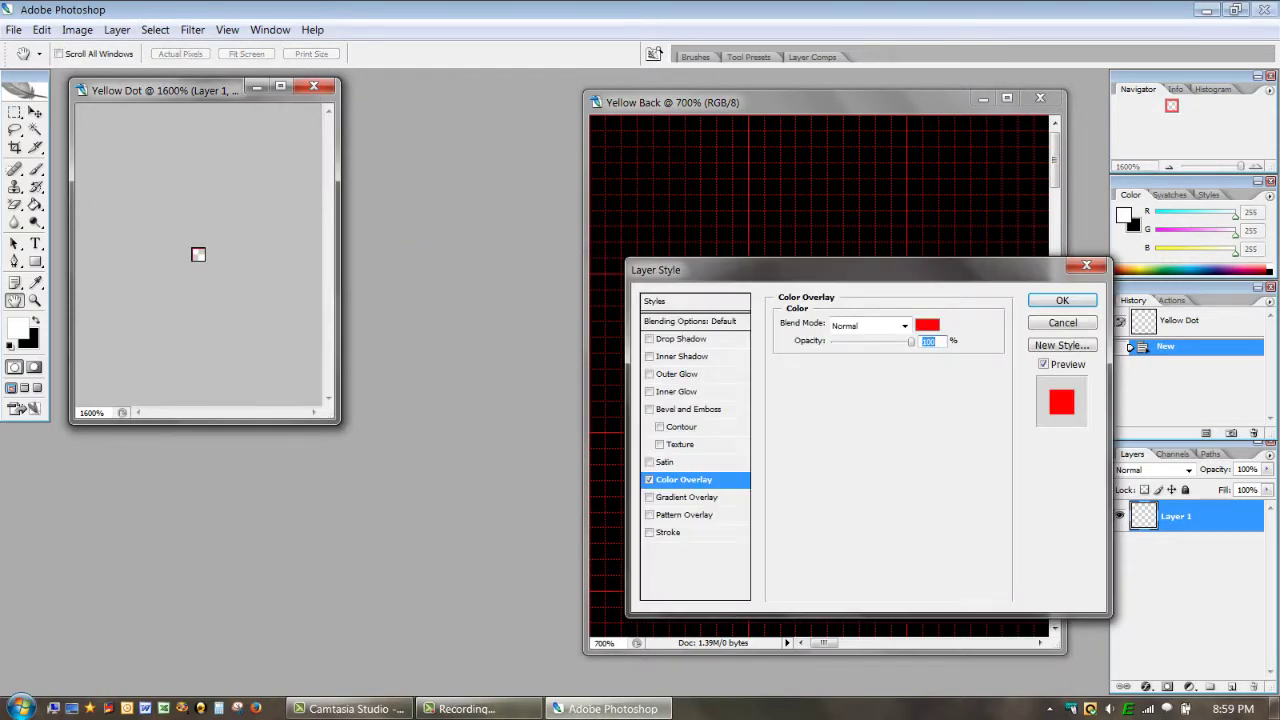
{"action": "left_click", "coordinate": [927, 324]}
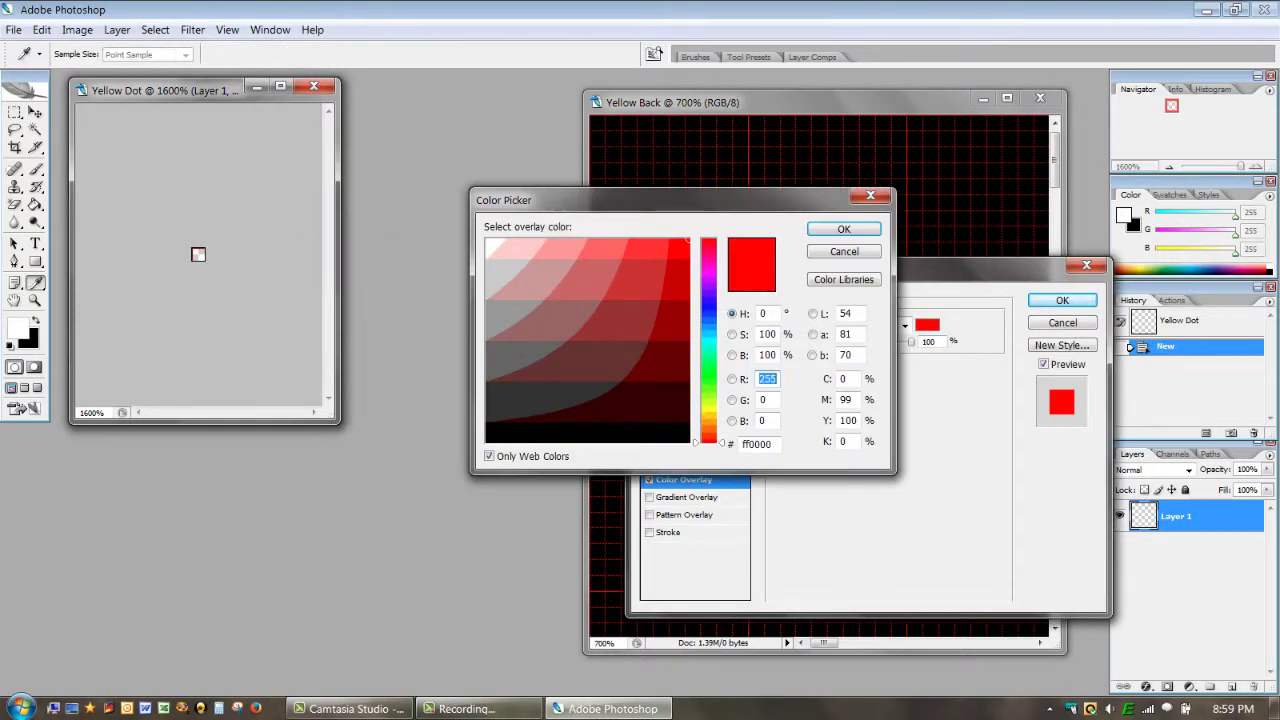
{"action": "left_click", "coordinate": [709, 409]}
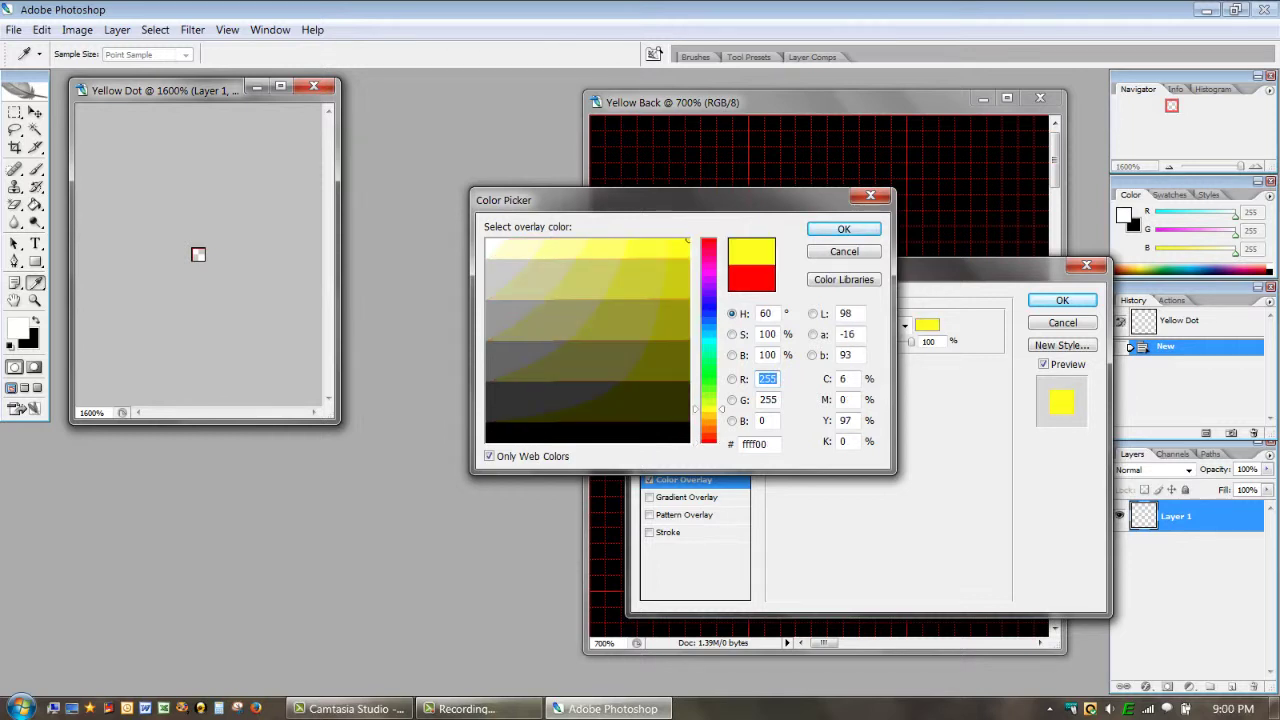
{"action": "key", "text": "Return"}
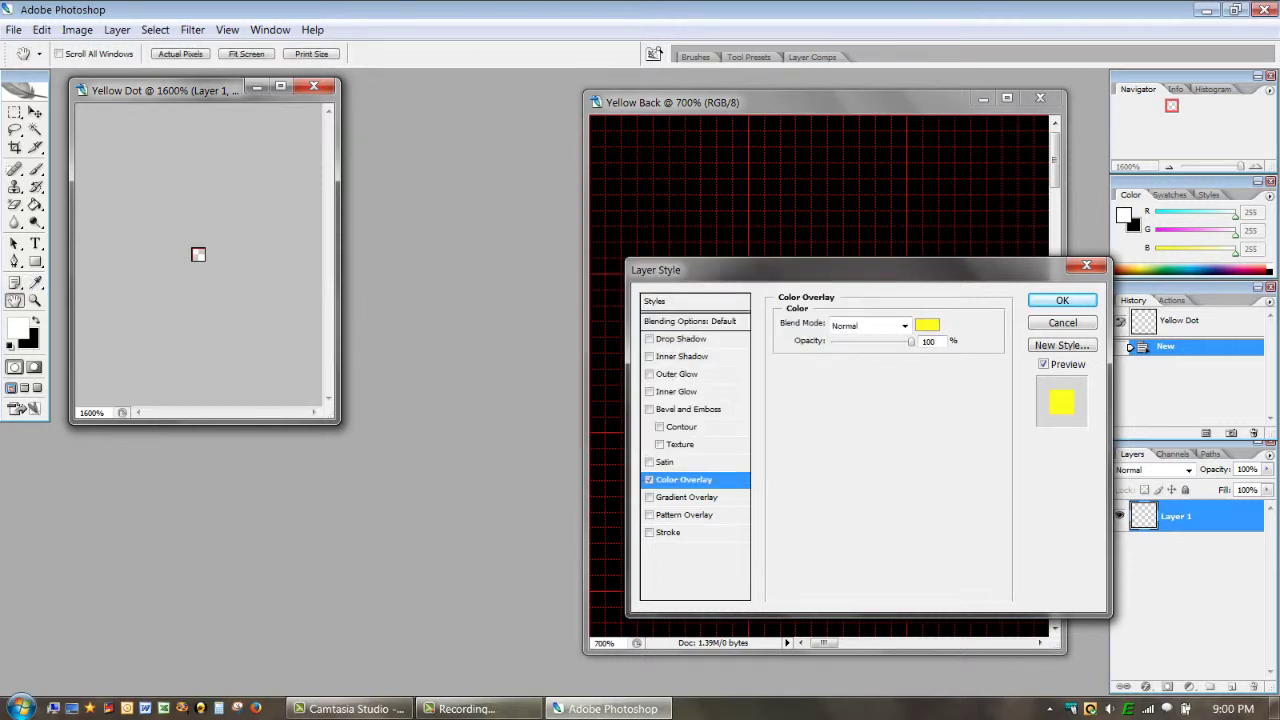
{"action": "key", "text": "Return"}
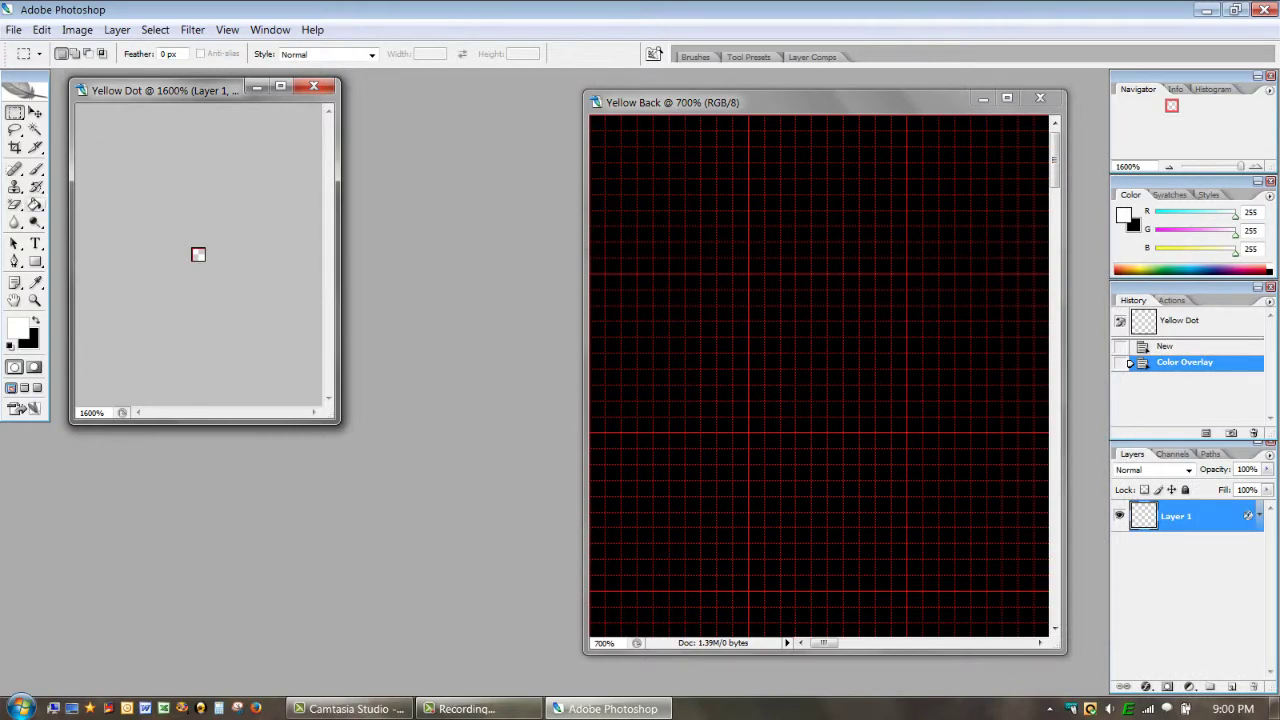
Fill the Yellow Dot pixel using the Paint Bucket and copy its layer into the upper-left corner of Yellow Back
{"action": "left_click", "coordinate": [35, 204]}
{"action": "left_click", "coordinate": [198, 254]}
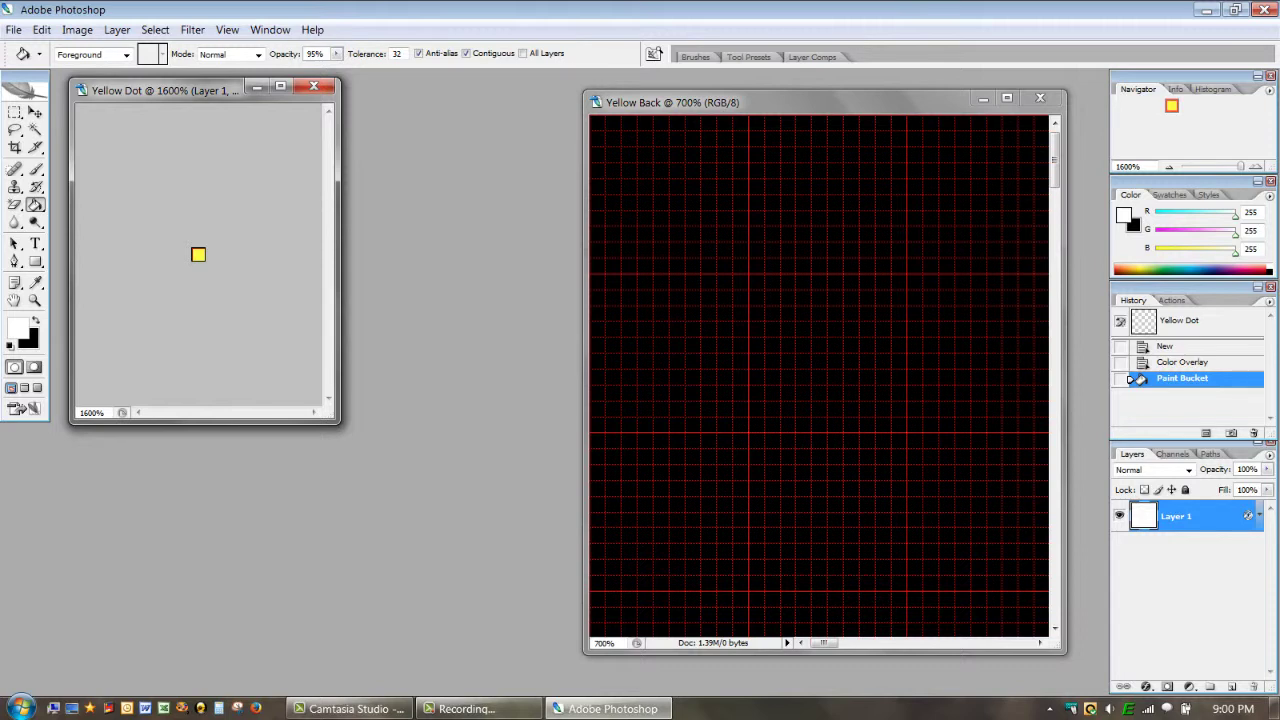
{"action": "left_click", "coordinate": [35, 112]}
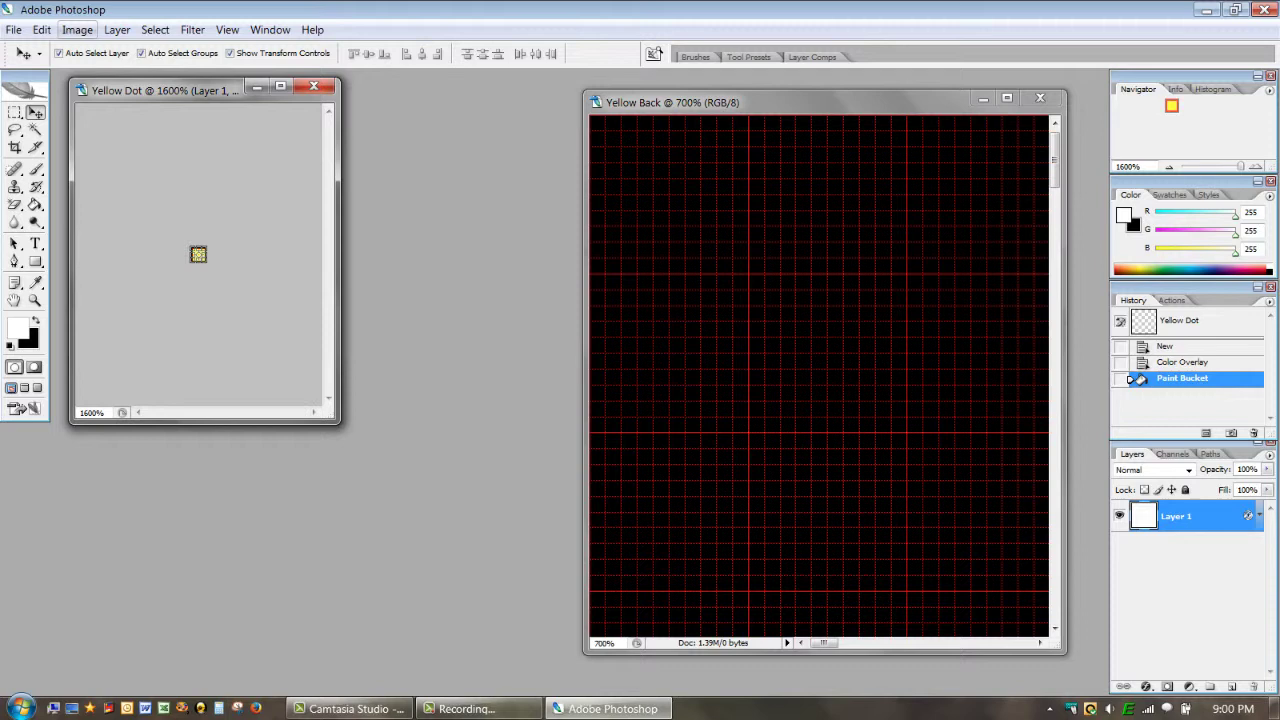
{"action": "left_click_drag", "start_coordinate": [198, 254], "coordinate": [660, 280]}
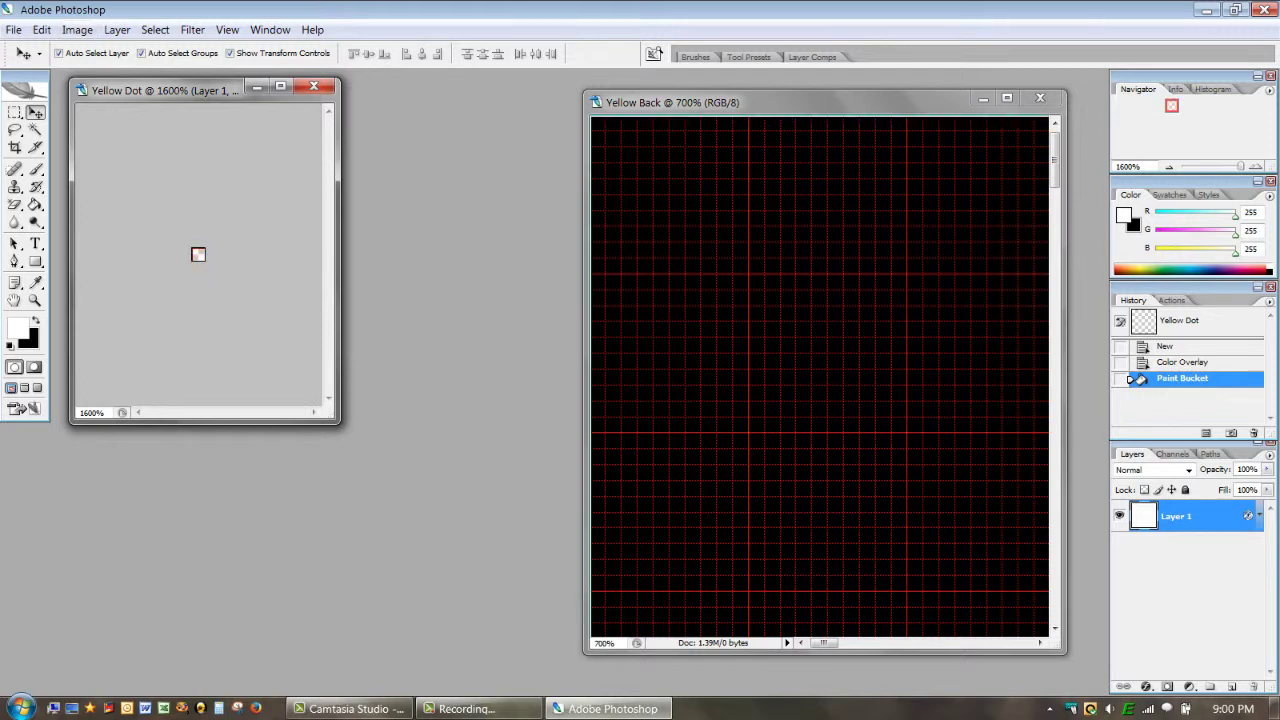
{"action": "left_click_drag", "start_coordinate": [198, 254], "coordinate": [609, 140]}
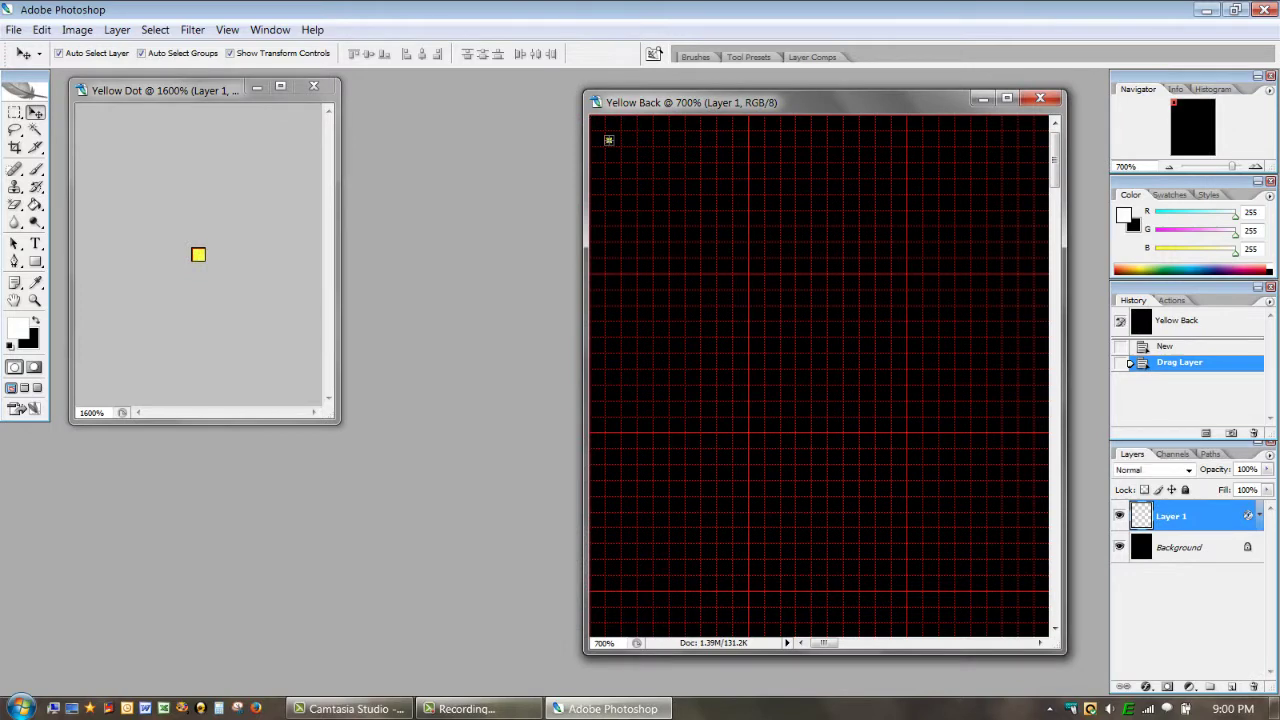
Magnify Yellow Back to 1600% and move the yellow dot to the middle of the grid square in the second row and second column
{"action": "key", "text": "ctrl+plus"}
{"action": "key", "text": "ctrl+plus"}
{"action": "key", "text": "ctrl+plus"}
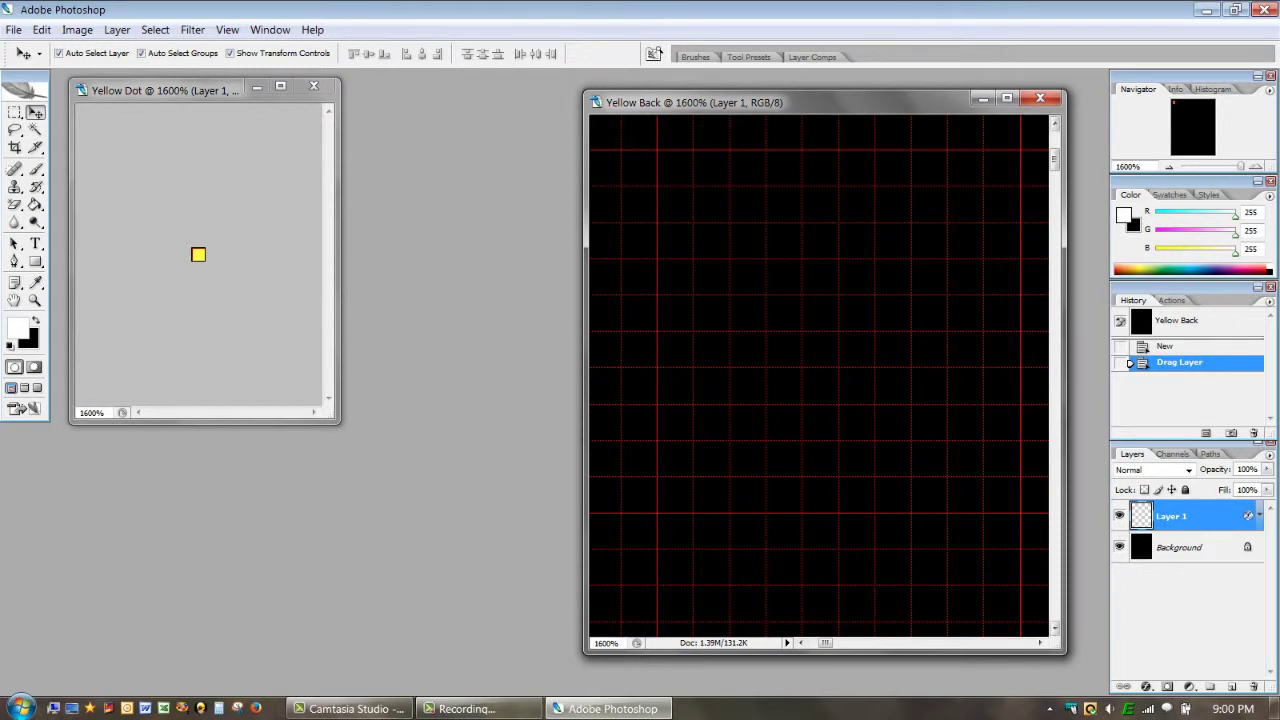
{"action": "left_click_drag", "start_coordinate": [1054, 159], "coordinate": [1054, 143]}
{"action": "scroll", "coordinate": [820, 375], "scroll_direction": "up", "scroll_amount": 3}
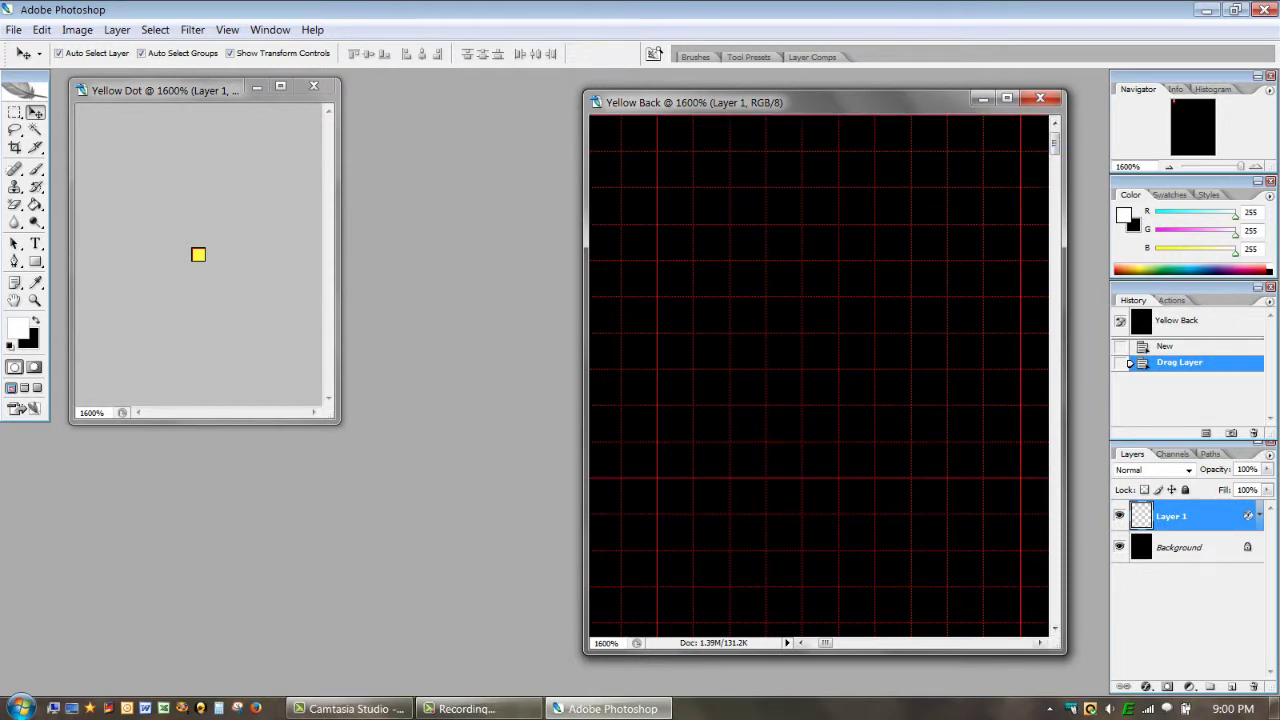
{"action": "scroll", "coordinate": [820, 375], "scroll_direction": "left", "scroll_amount": 3}
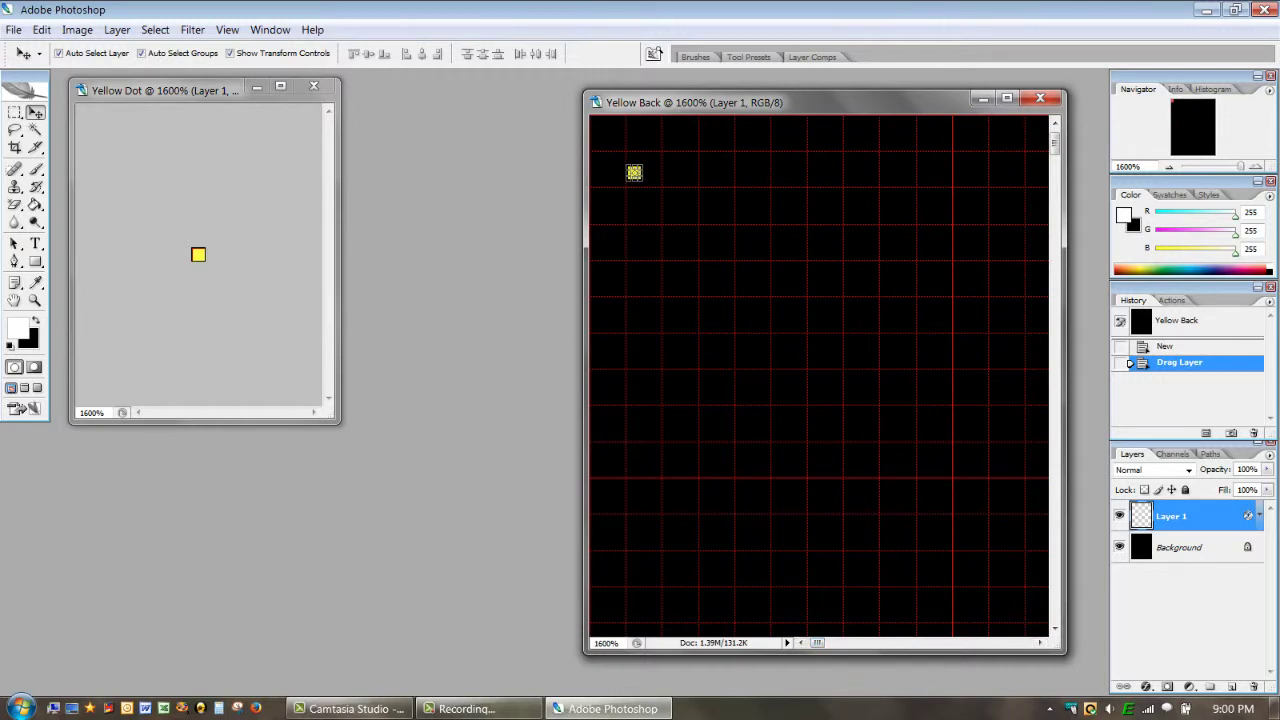
{"action": "mouse_move", "coordinate": [634, 173]}
{"action": "left_mouse_down"}
{"action": "mouse_move", "coordinate": [647, 160]}
{"action": "mouse_move", "coordinate": [647, 173]}
{"action": "left_mouse_up"}
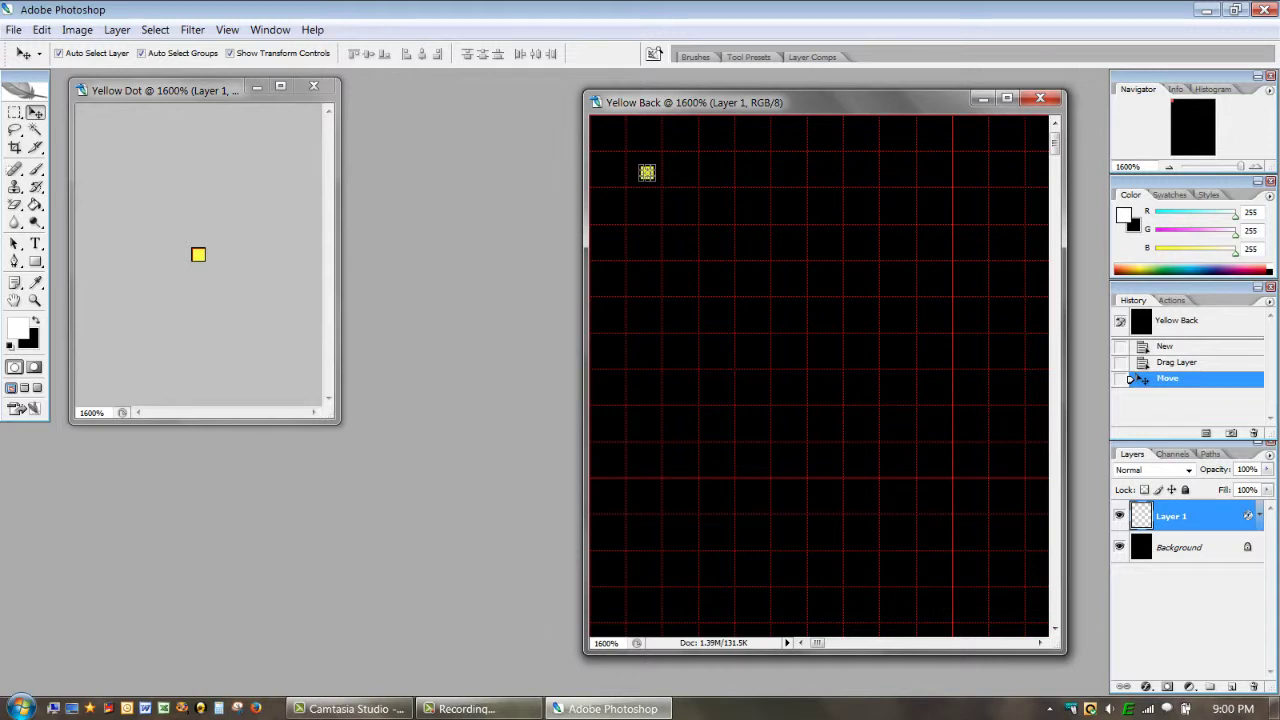
Copy the Yellow Dot layer into Yellow Back again, place it one grid square directly below the first dot, and deselect it
{"action": "left_click", "coordinate": [198, 254]}
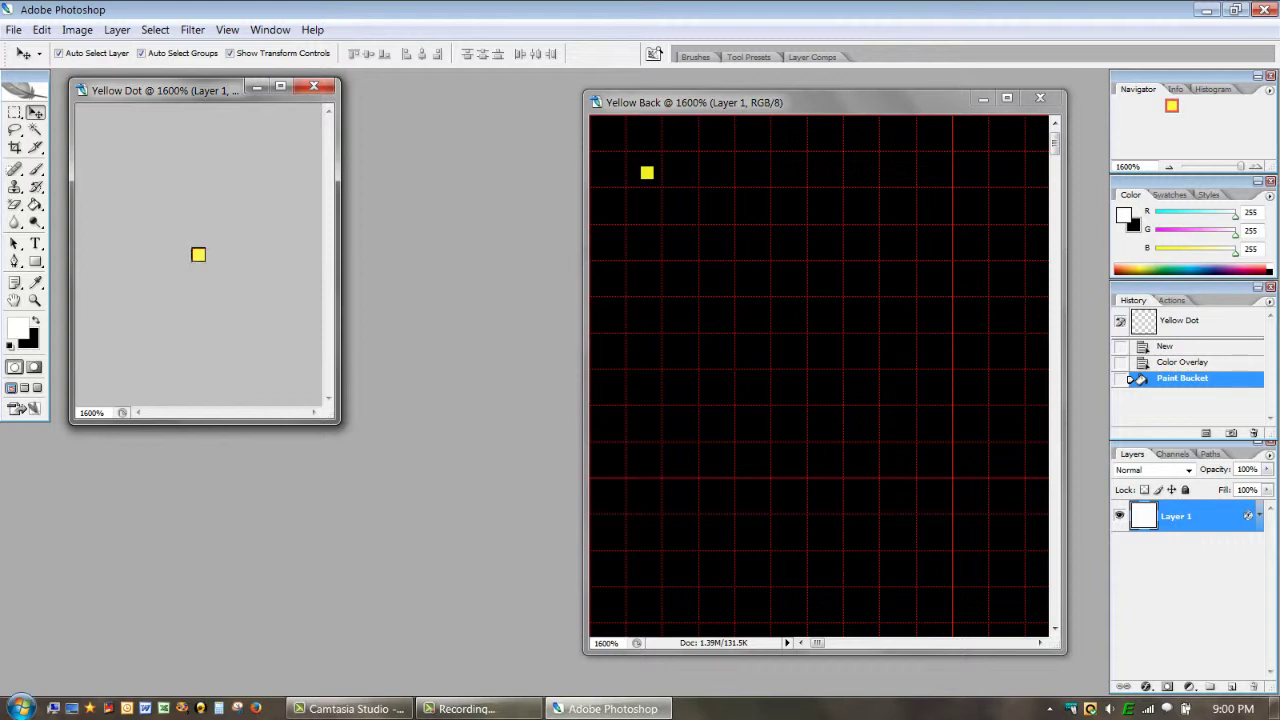
{"action": "right_click", "coordinate": [198, 254]}
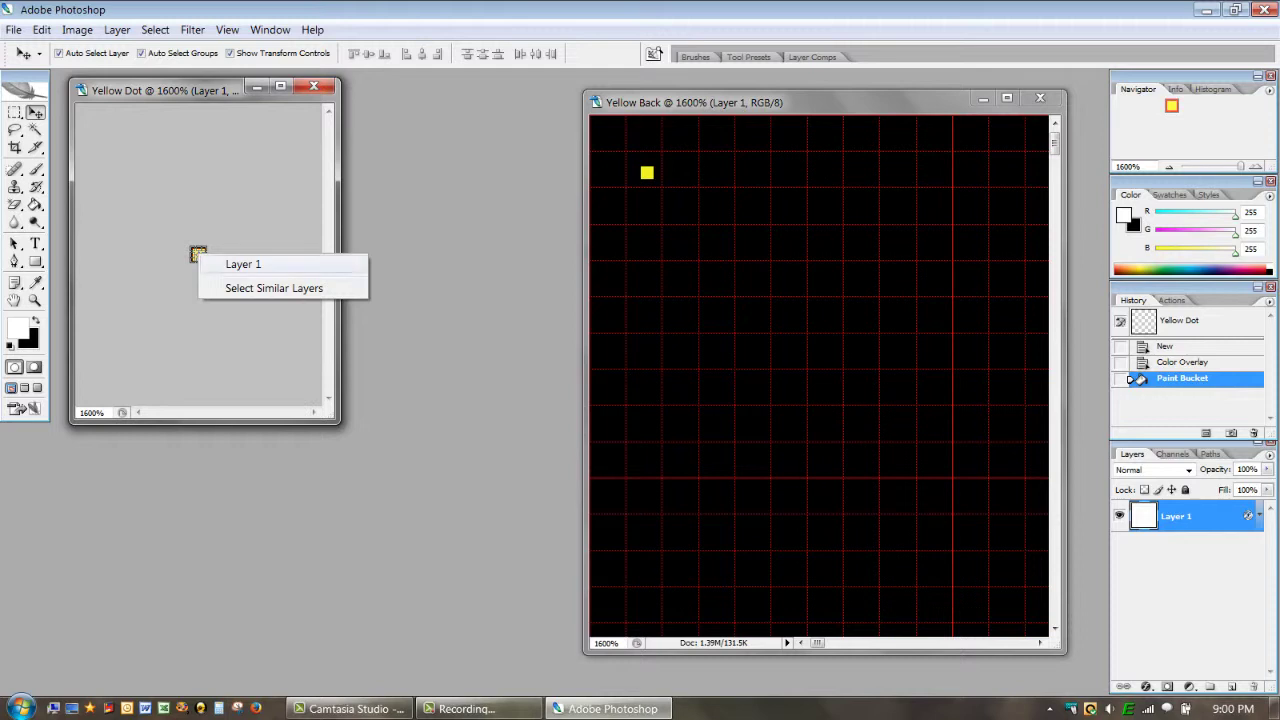
{"action": "left_click", "coordinate": [243, 264]}
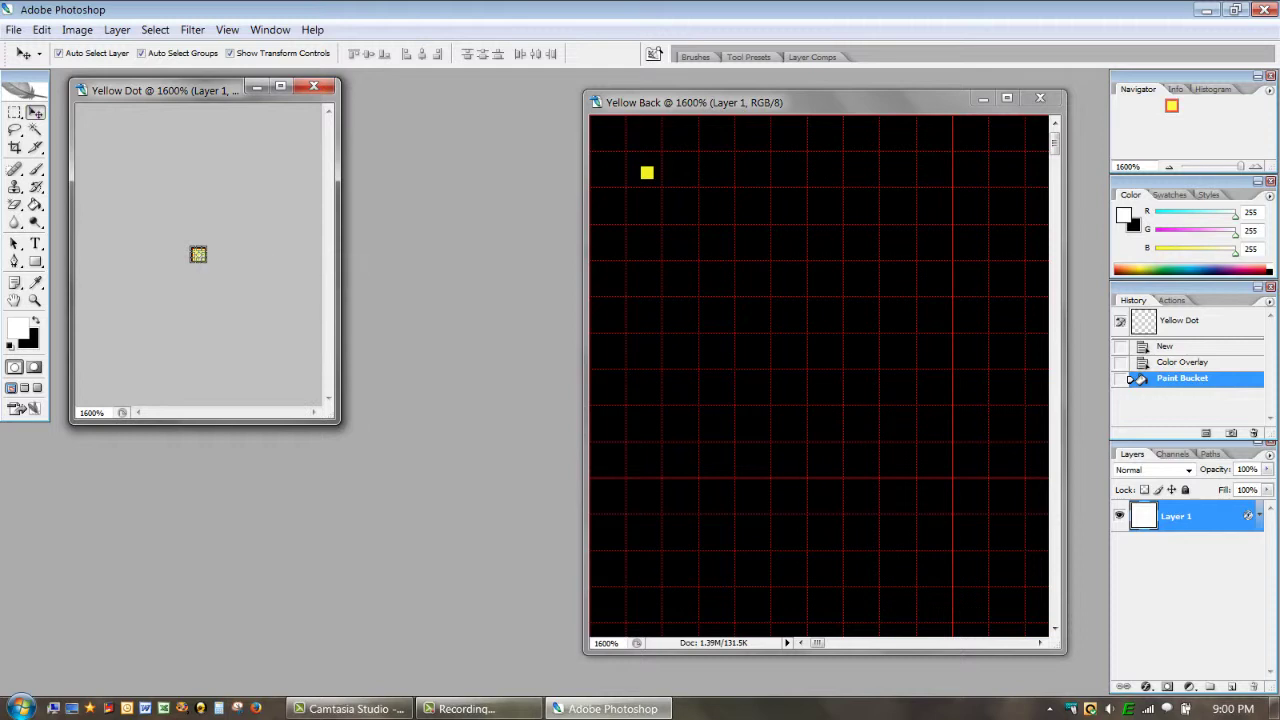
{"action": "left_click_drag", "start_coordinate": [198, 254], "coordinate": [420, 250]}
{"action": "left_click_drag", "start_coordinate": [198, 254], "coordinate": [647, 210]}
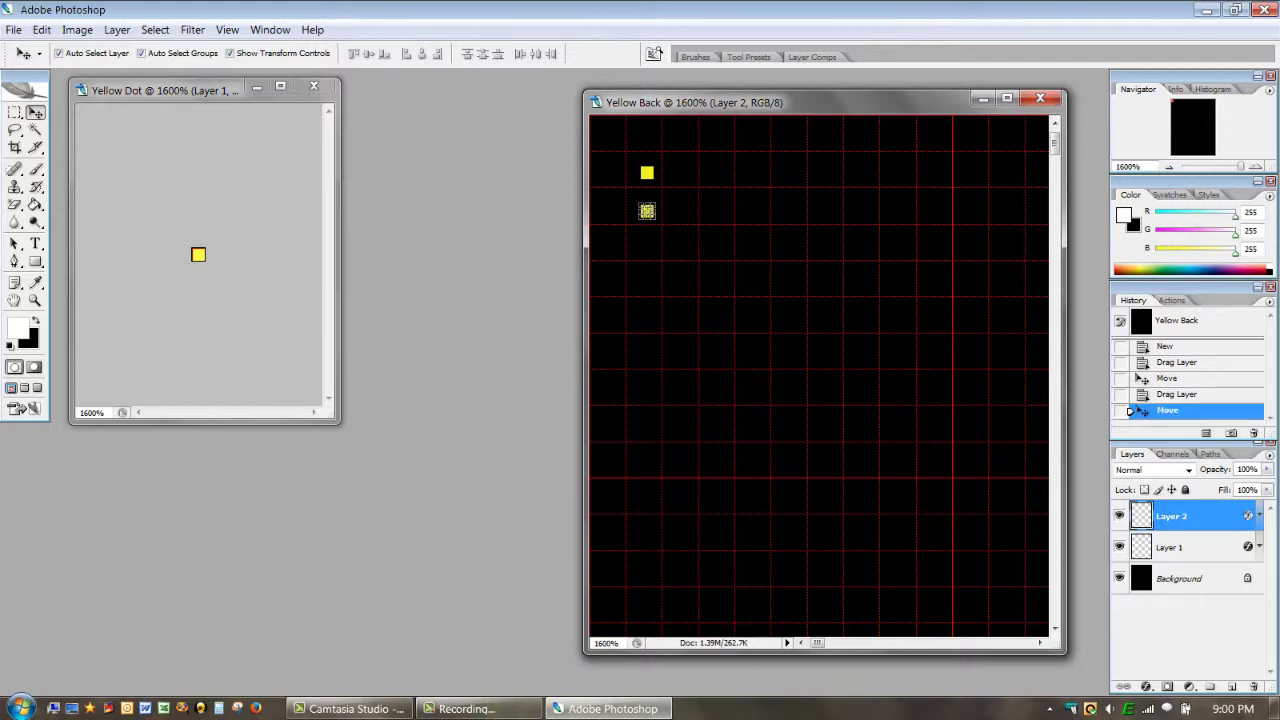
{"action": "left_click", "coordinate": [705, 243]}
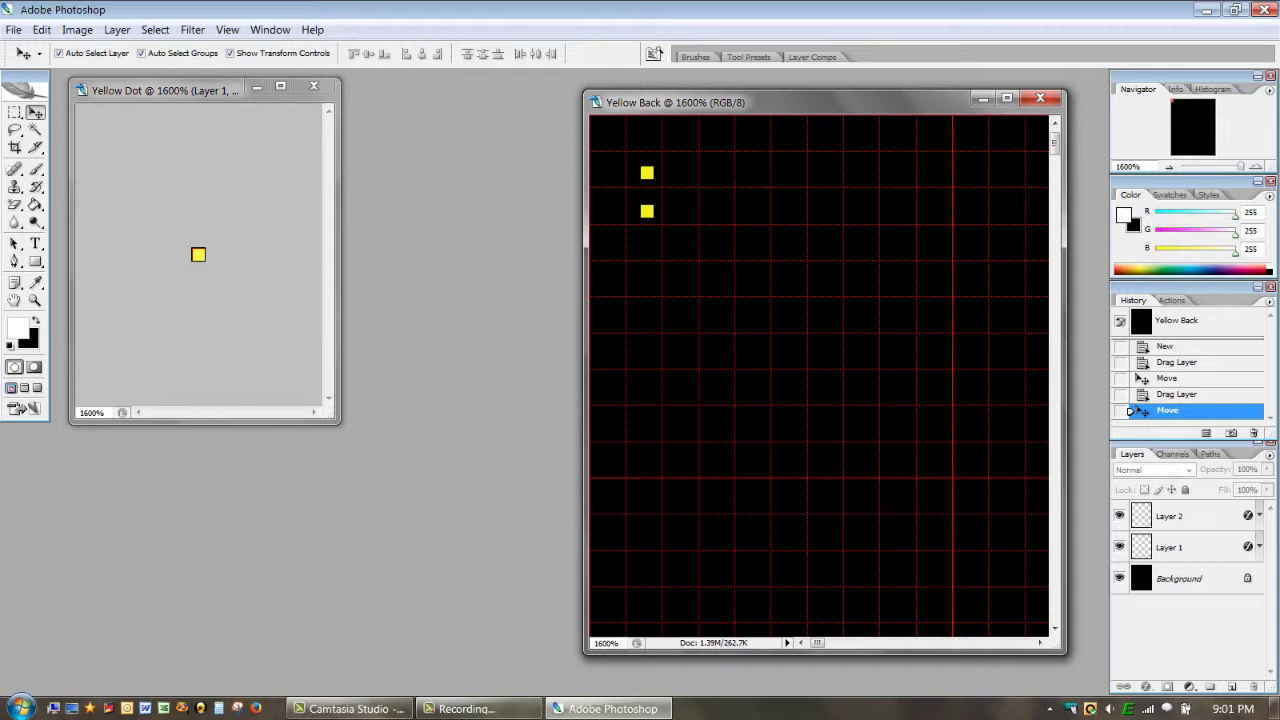
Hide the black Background layer and save a copy of Yellow Back to the Desktop as Yellow Back.png without interlacing
{"action": "left_click", "coordinate": [1119, 578]}
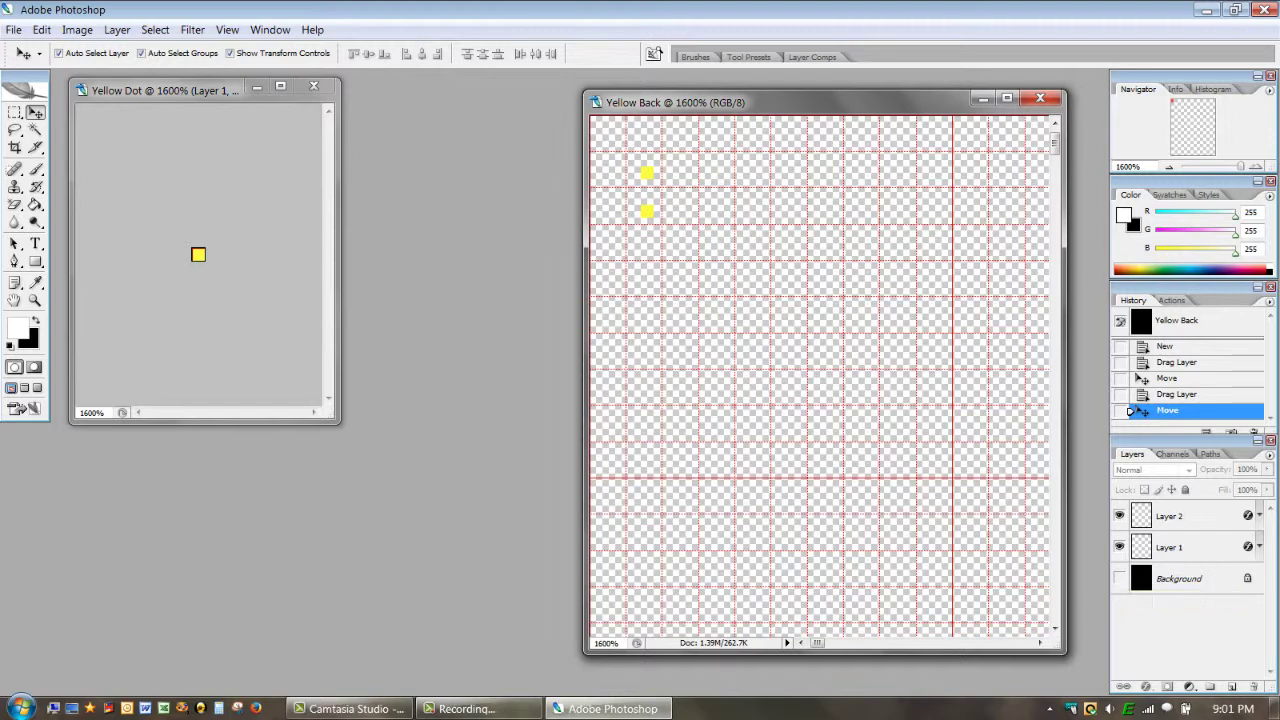
{"action": "left_click", "coordinate": [14, 29]}
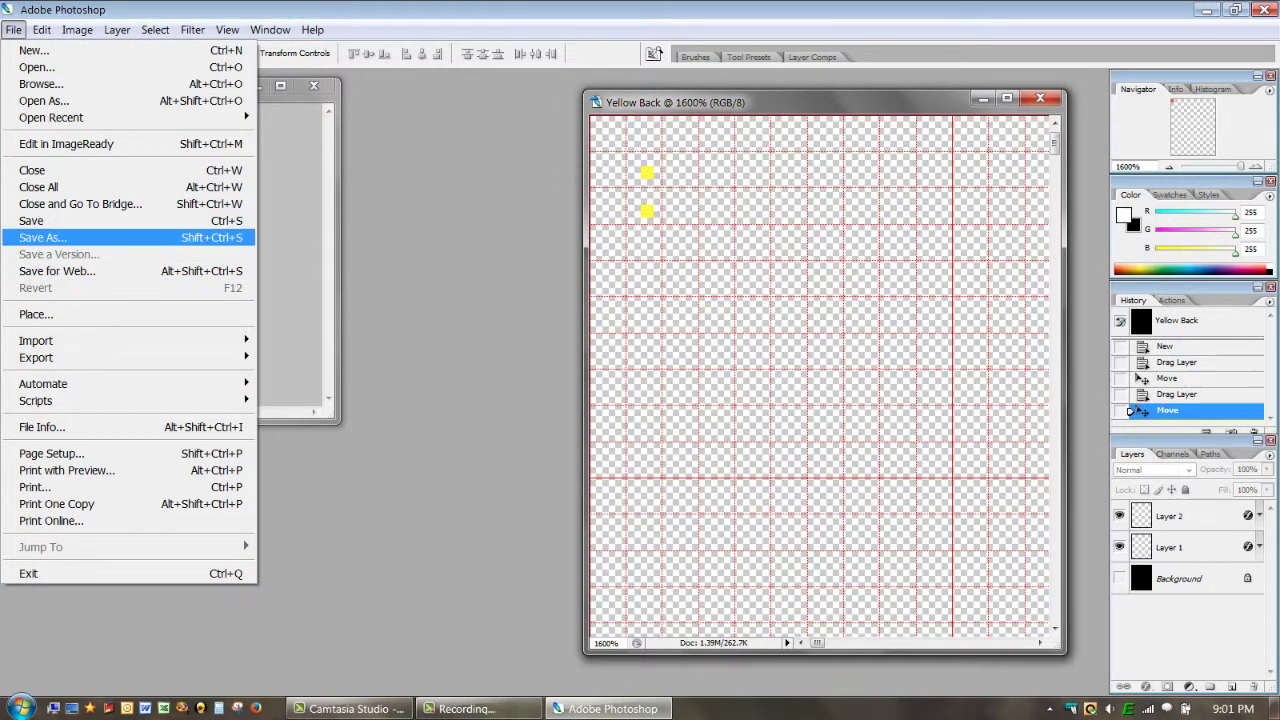
{"action": "left_click", "coordinate": [43, 238]}
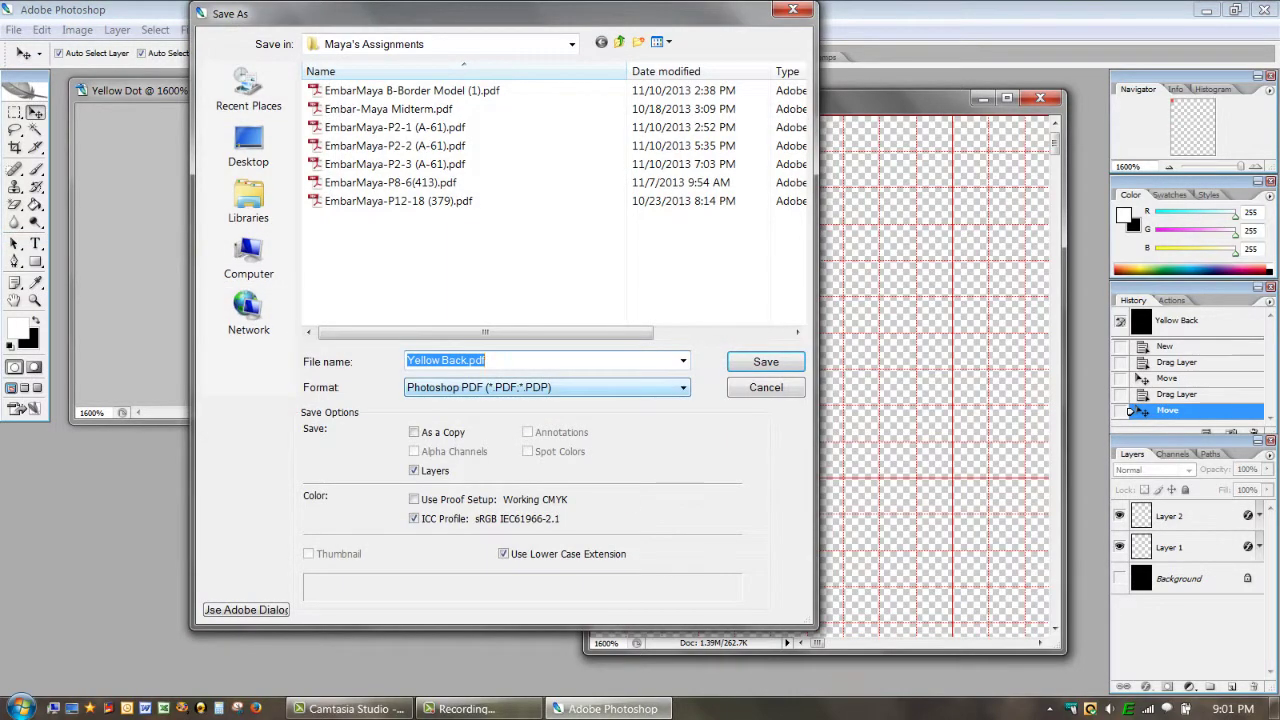
{"action": "left_click", "coordinate": [547, 387]}
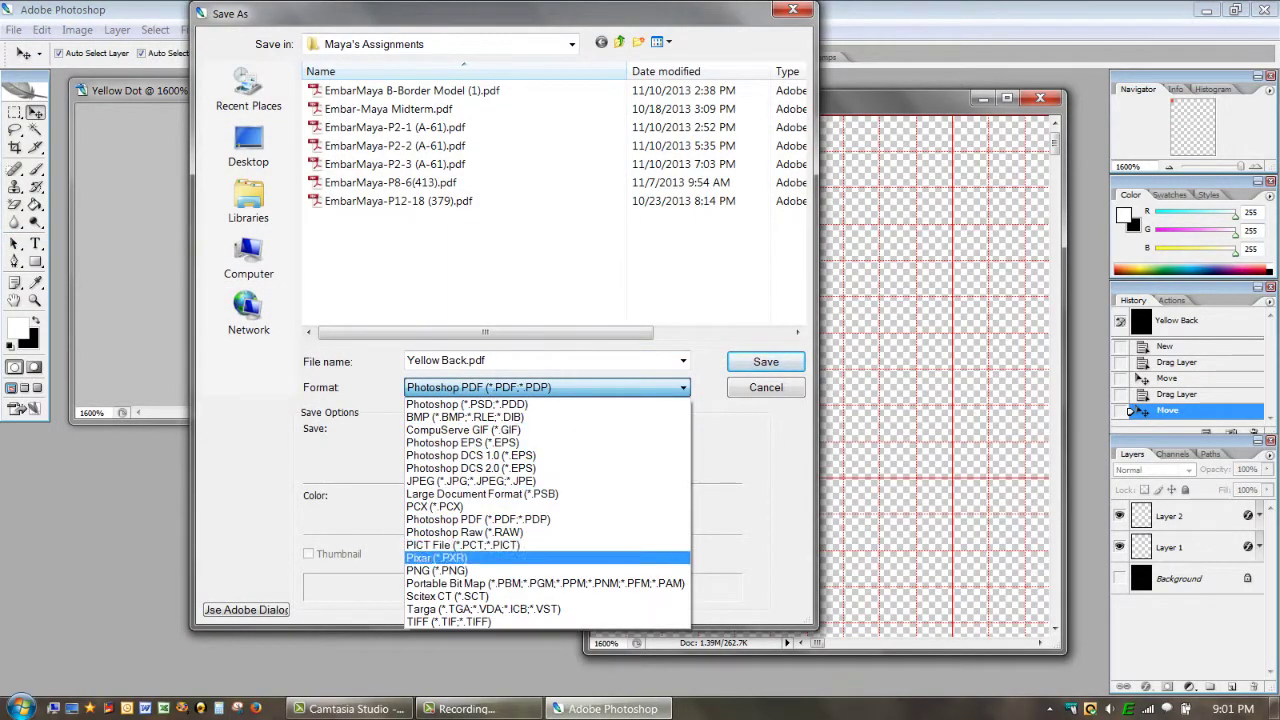
{"action": "left_click", "coordinate": [436, 570]}
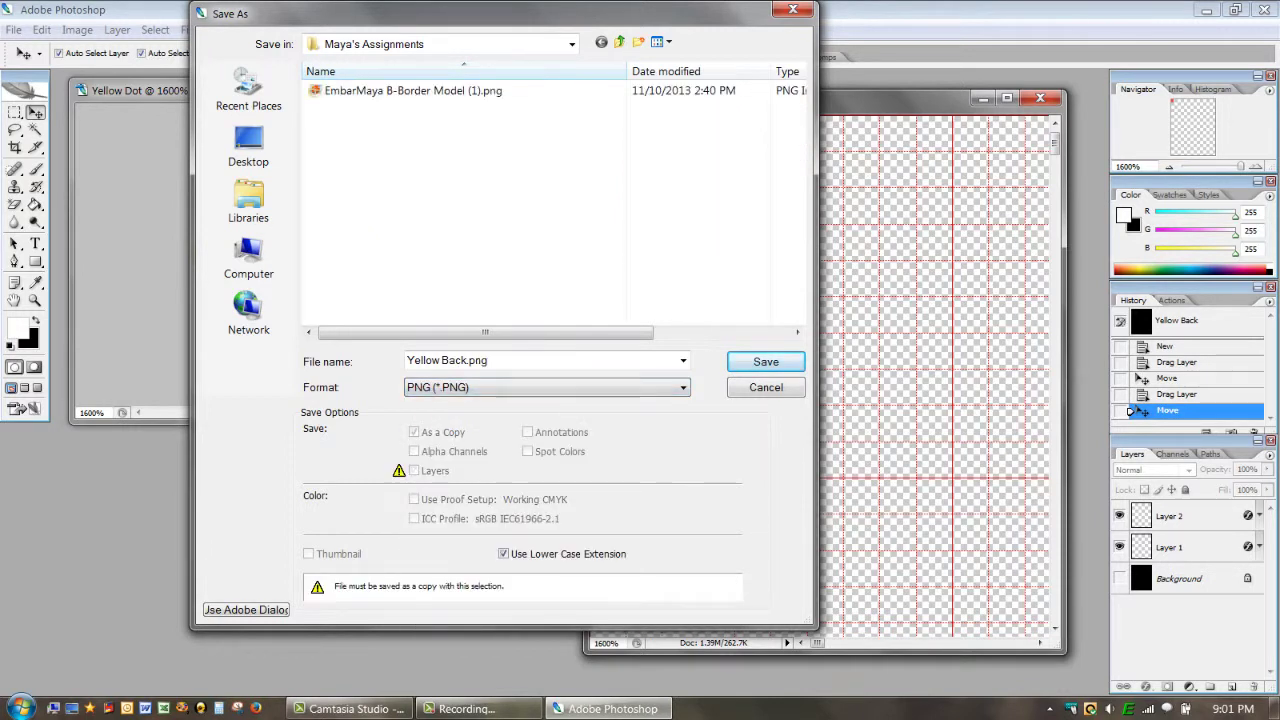
{"action": "left_click", "coordinate": [248, 145]}
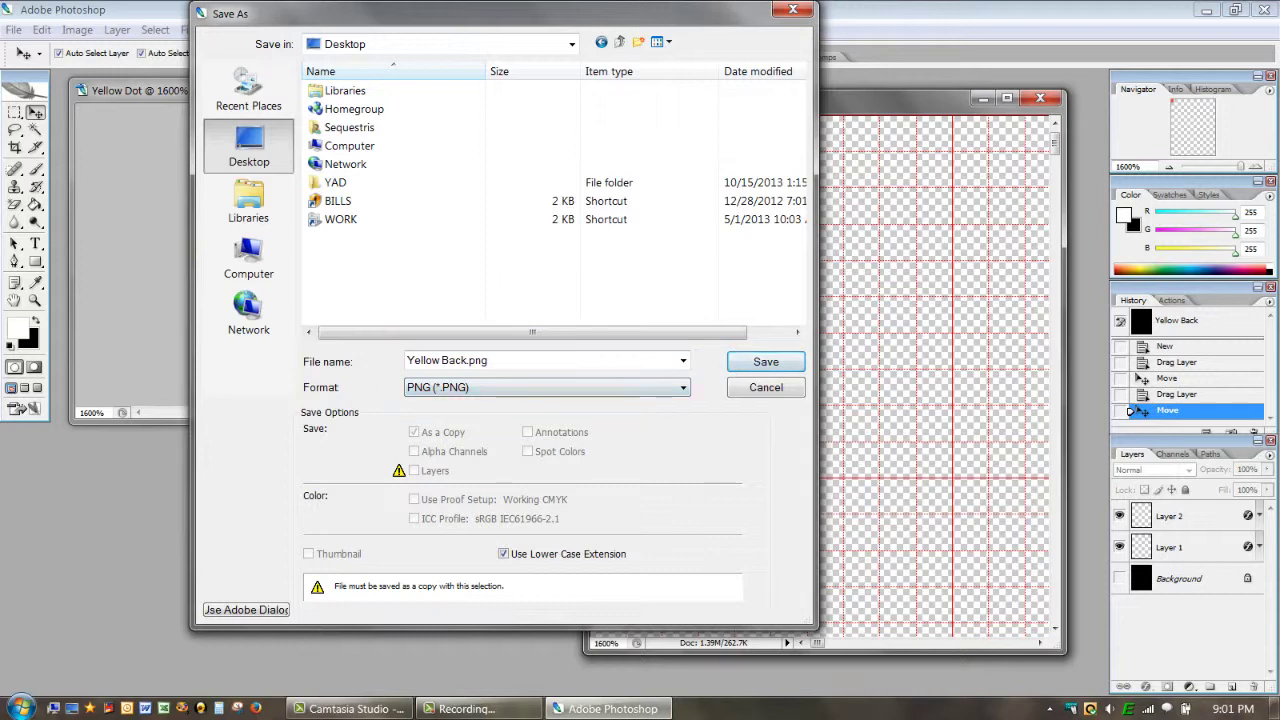
{"action": "left_click", "coordinate": [766, 361]}
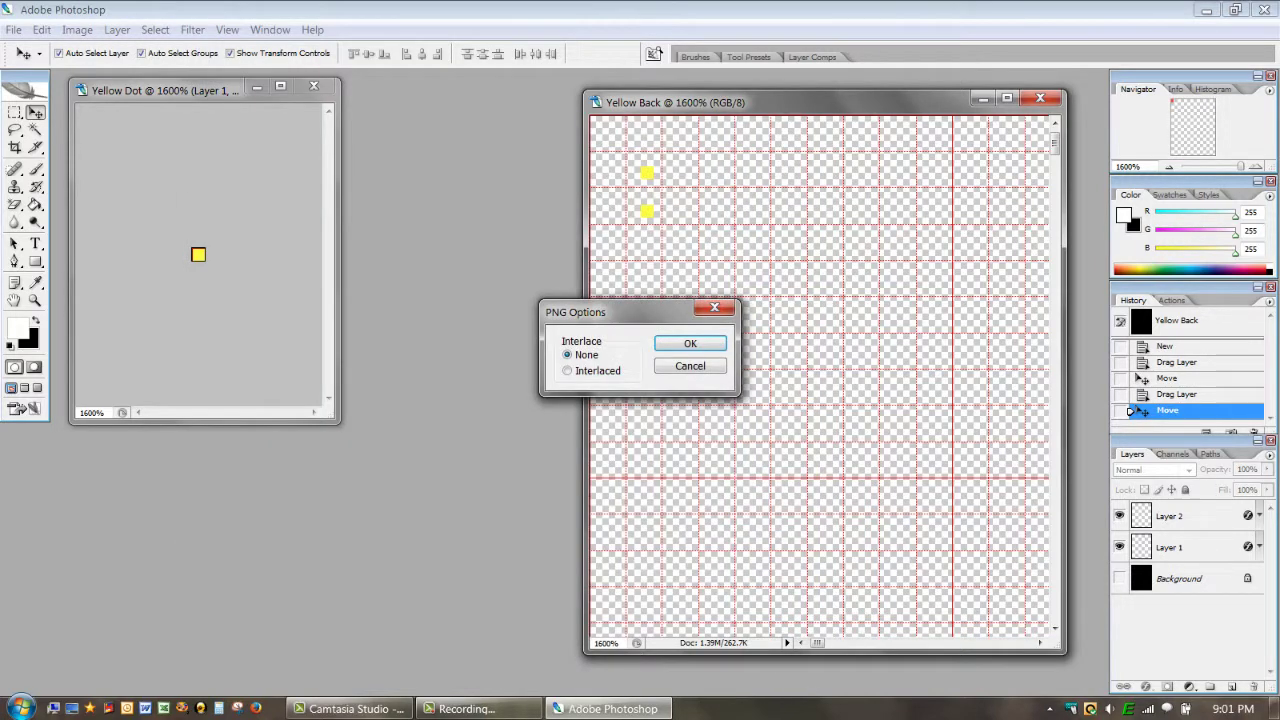
{"action": "key", "text": "Return"}
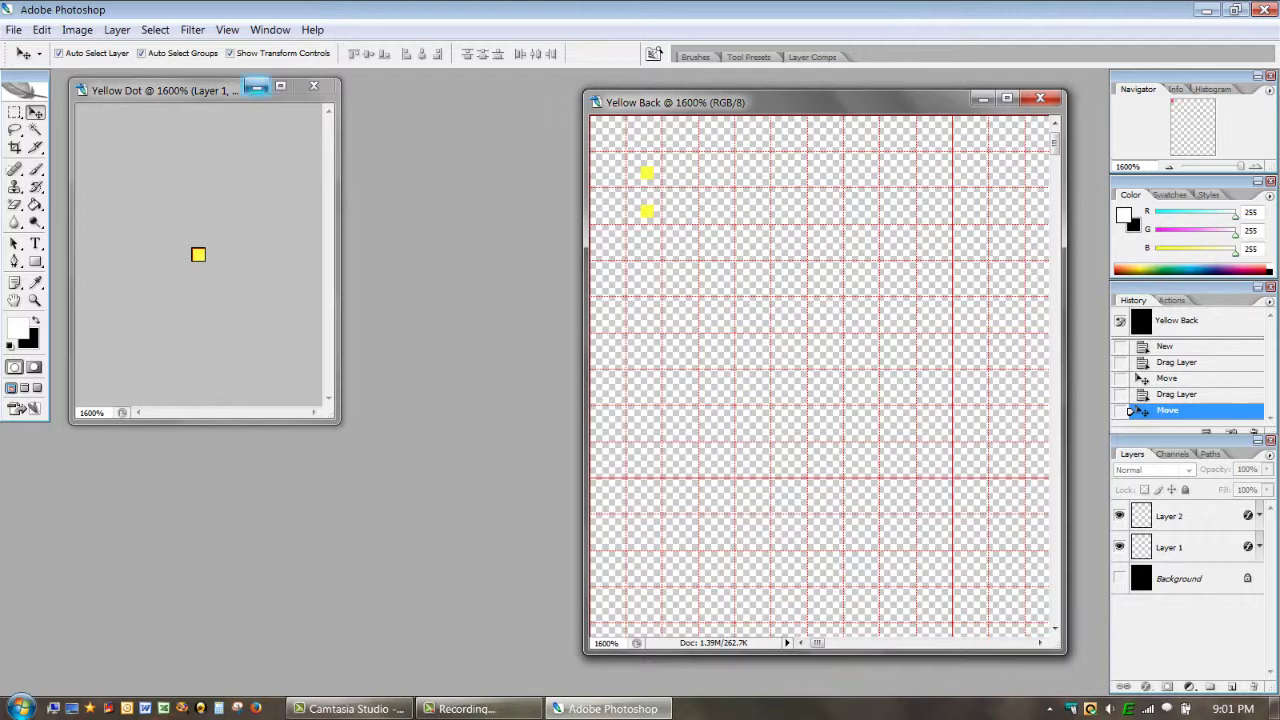
Exit the program, saving Yellow Back to the Desktop as Yellow Back.psd with maximized compatibility
{"action": "left_click", "coordinate": [14, 29]}
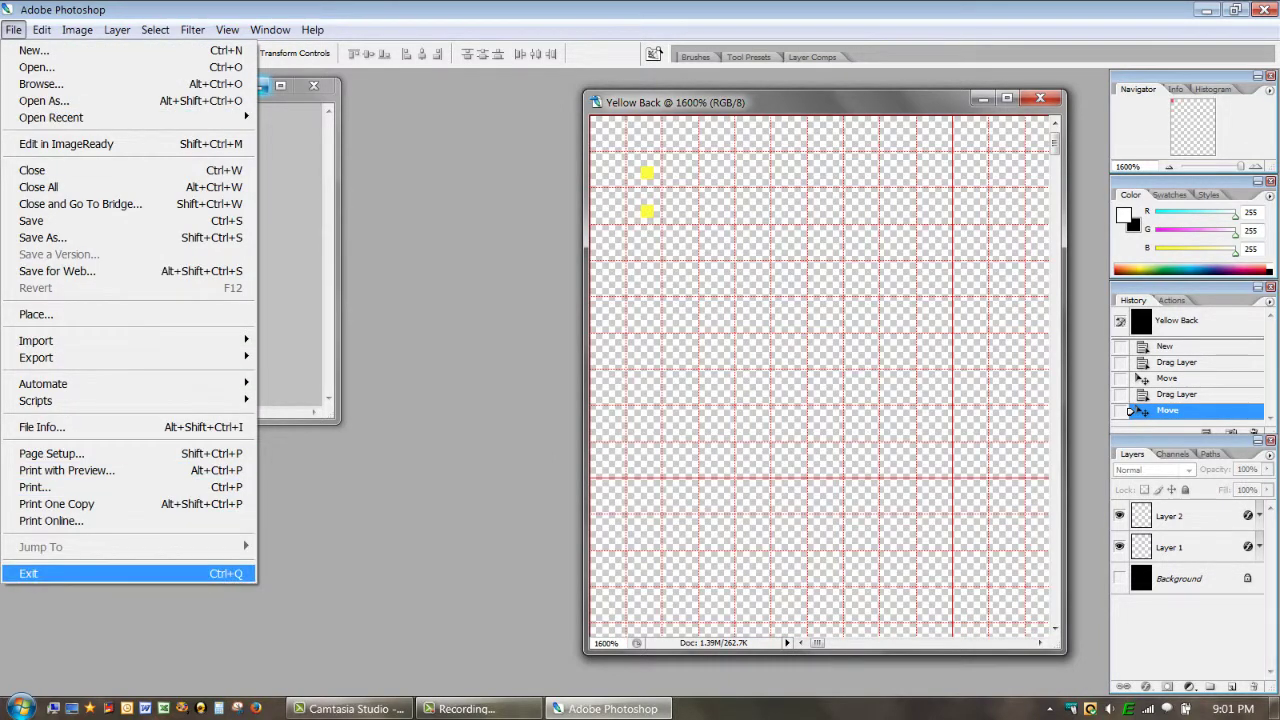
{"action": "left_click", "coordinate": [100, 573]}
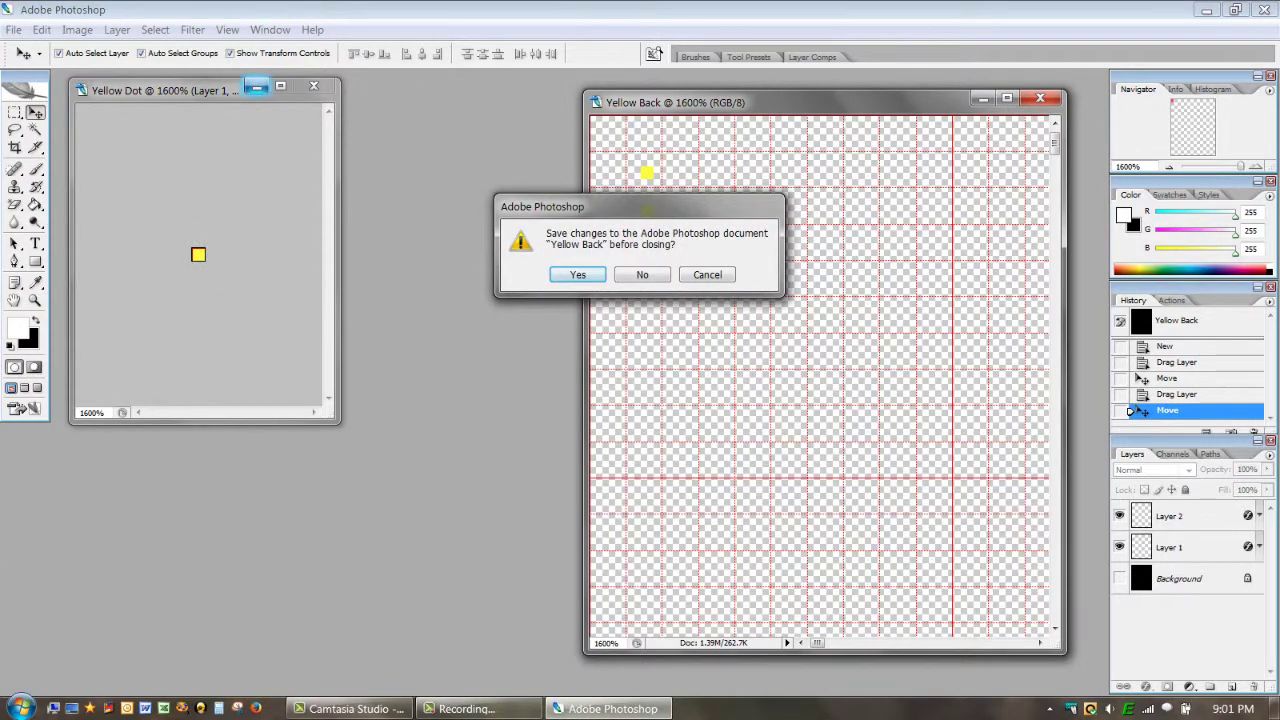
{"action": "key", "text": "Return"}
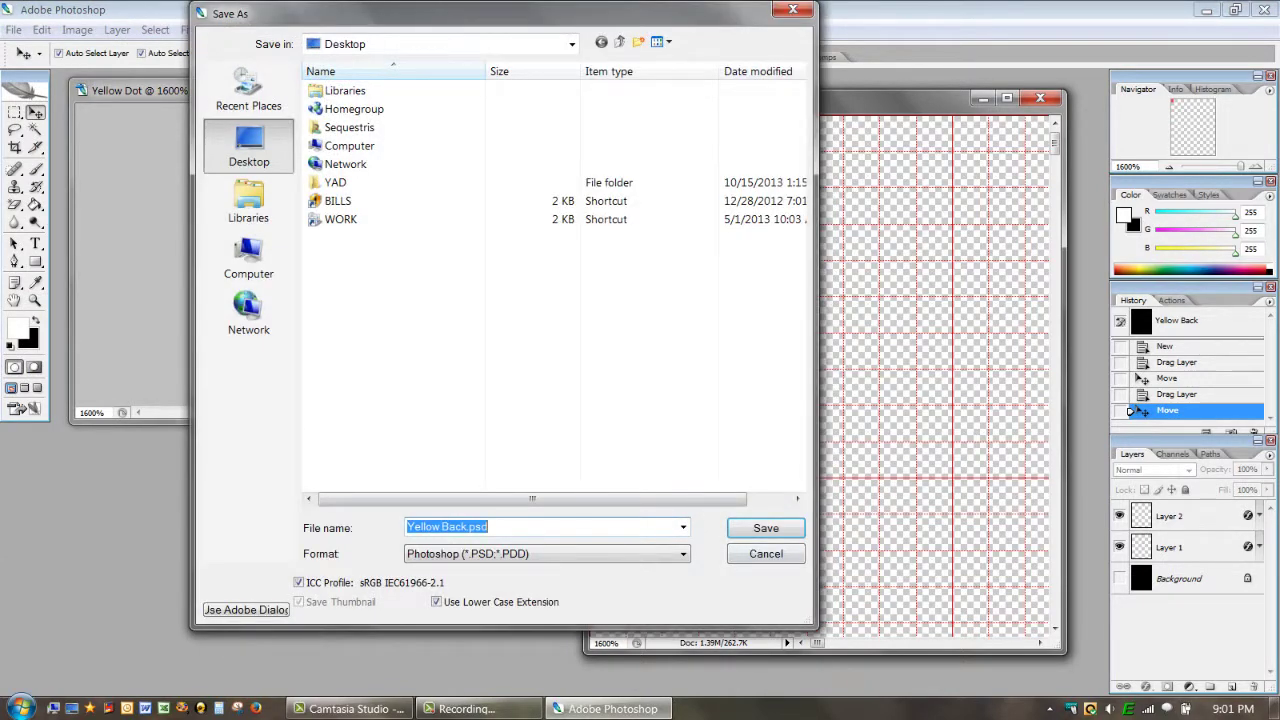
{"action": "key", "text": "Return"}
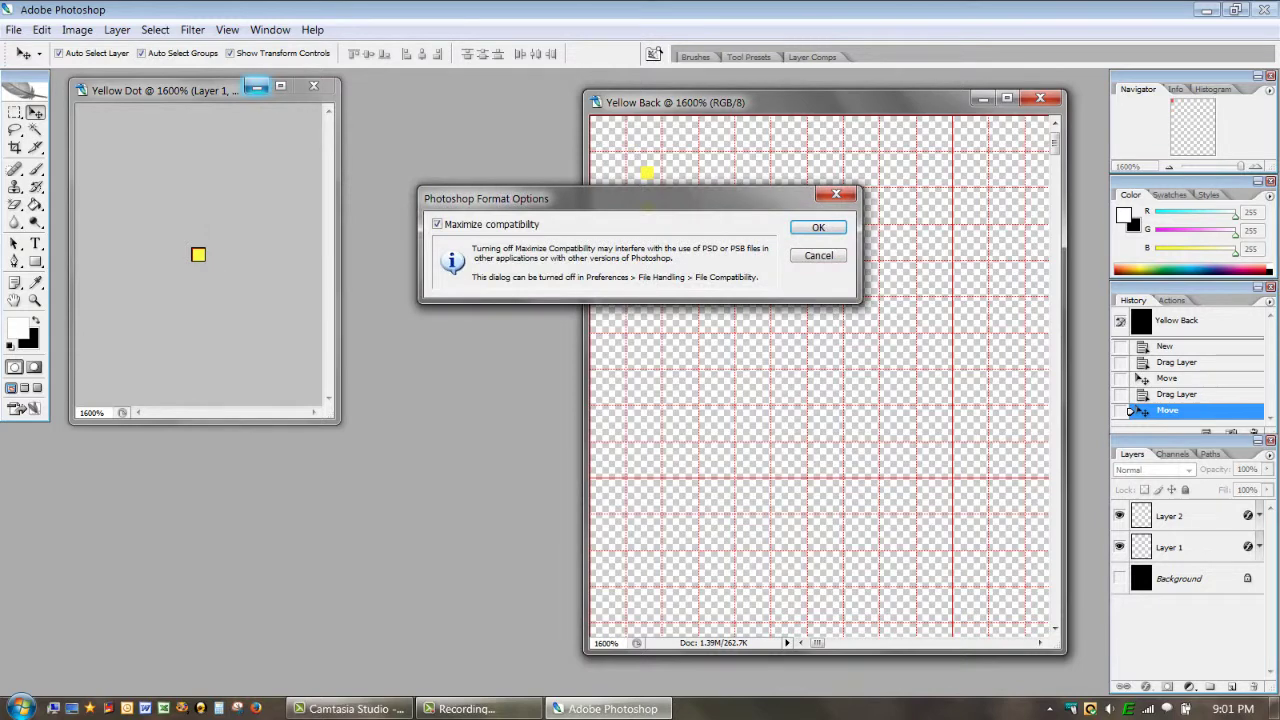
{"action": "key", "text": "Return"}
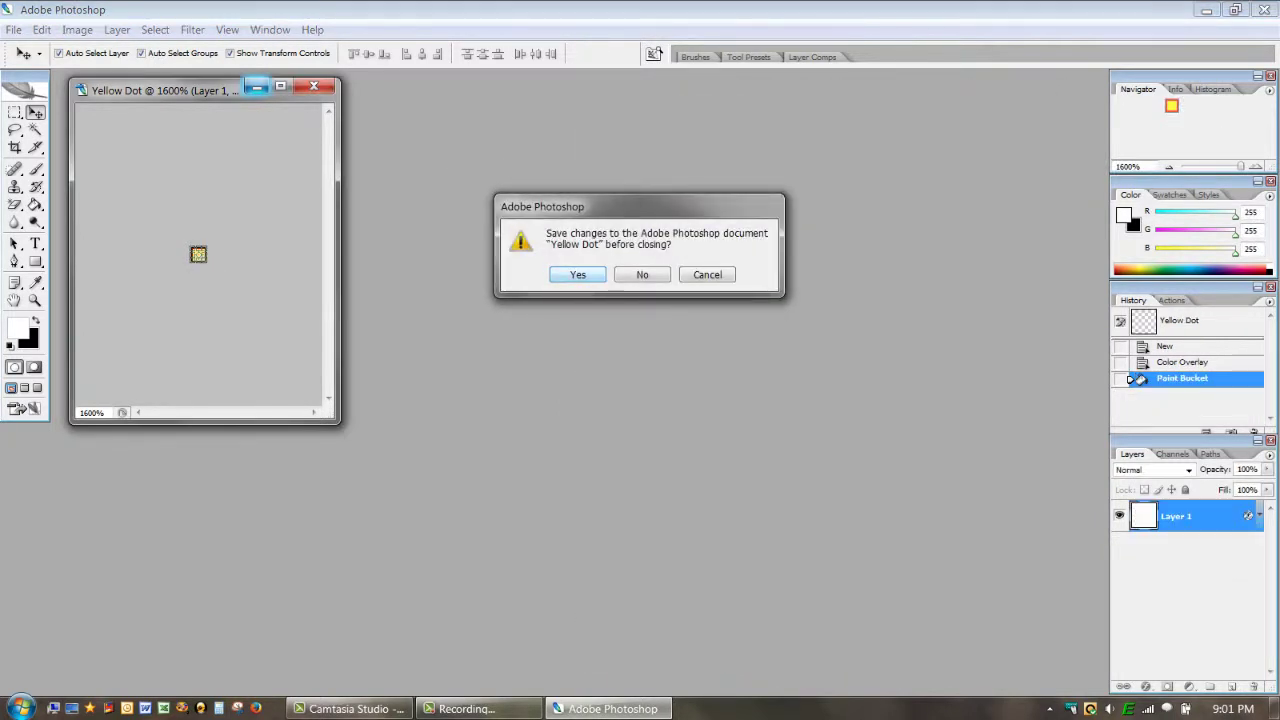
Choose to save the Yellow Dot document's changes before it closes
{"action": "key", "text": "Return"}
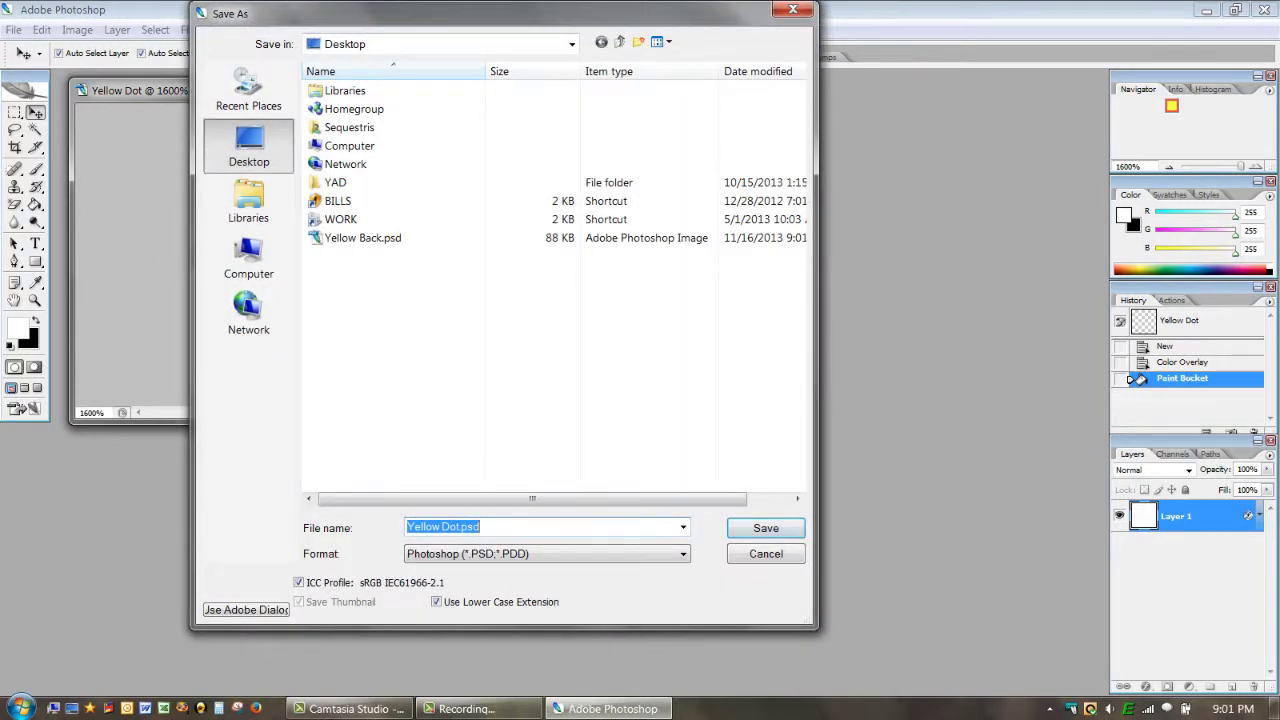